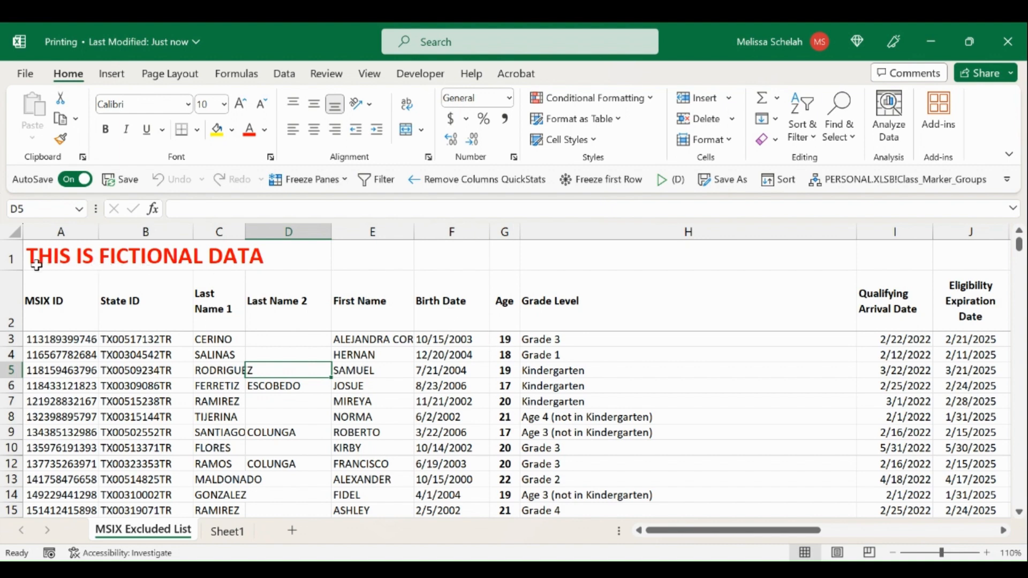
# - Delete the title row reading "THIS IS FICTIONAL DATA" above the column headers
pyautogui.click(8, 257)
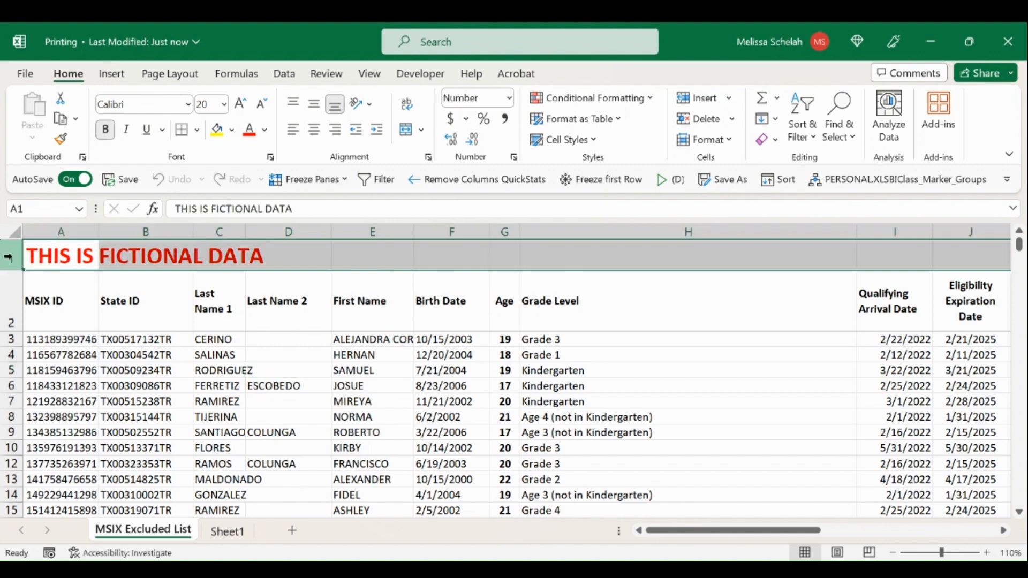
pyautogui.hotkey('ctrl', '-')
pyautogui.click(68, 266)
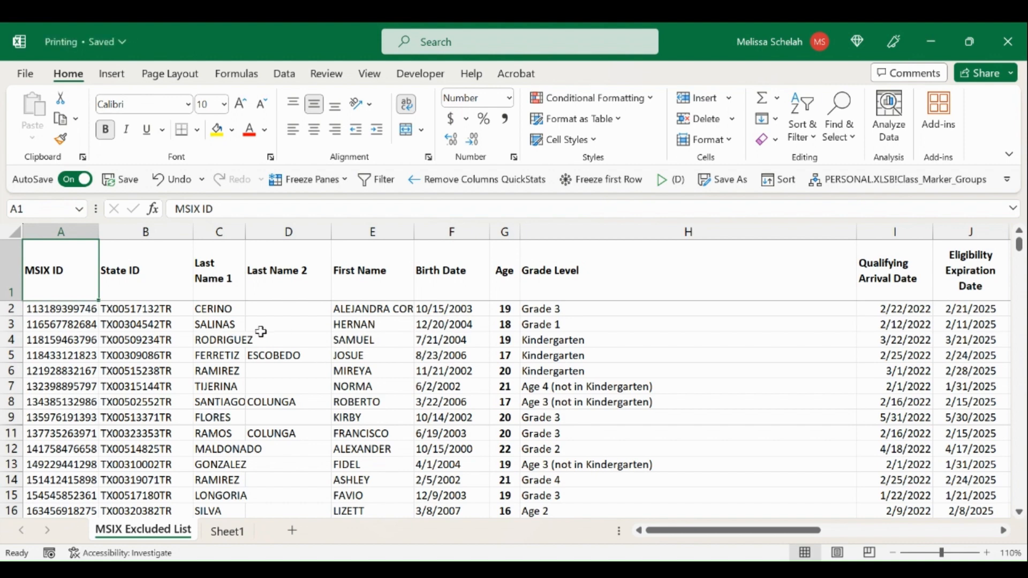
# - Preview the sheet for printing, page through its first five pages, and return to the worksheet
pyautogui.click(30, 80)
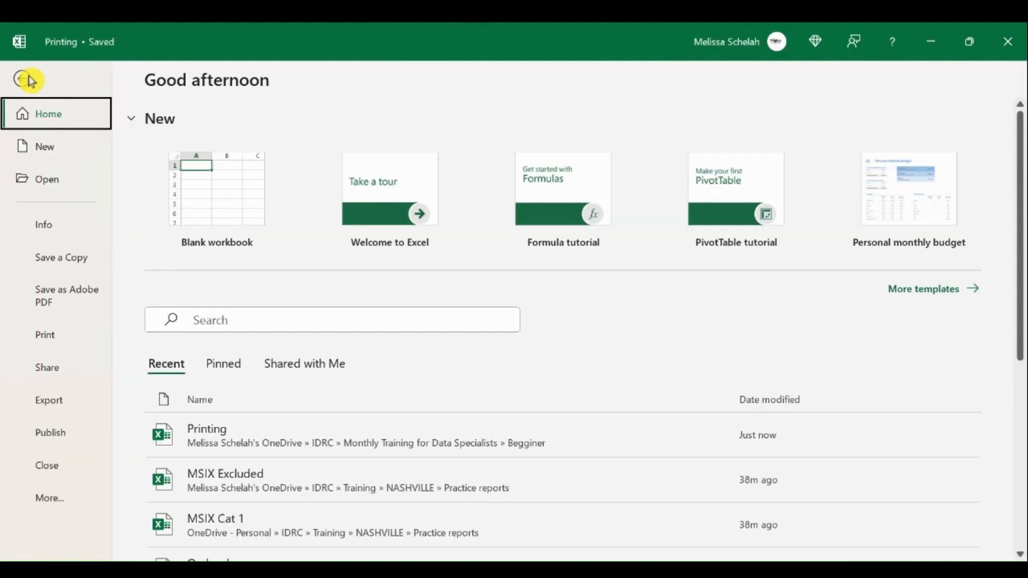
pyautogui.click(54, 337)
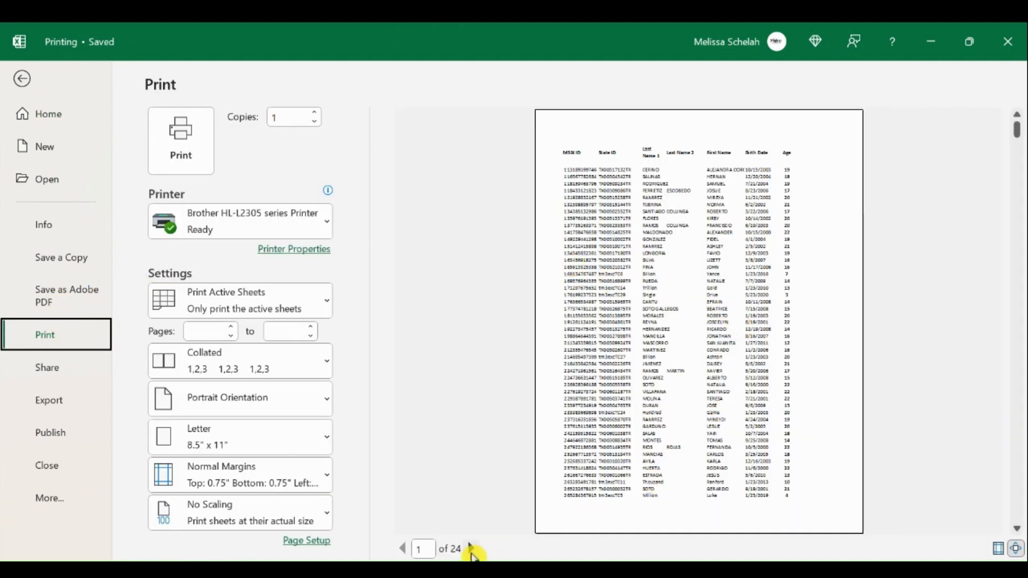
pyautogui.click(471, 548)
pyautogui.click(471, 549)
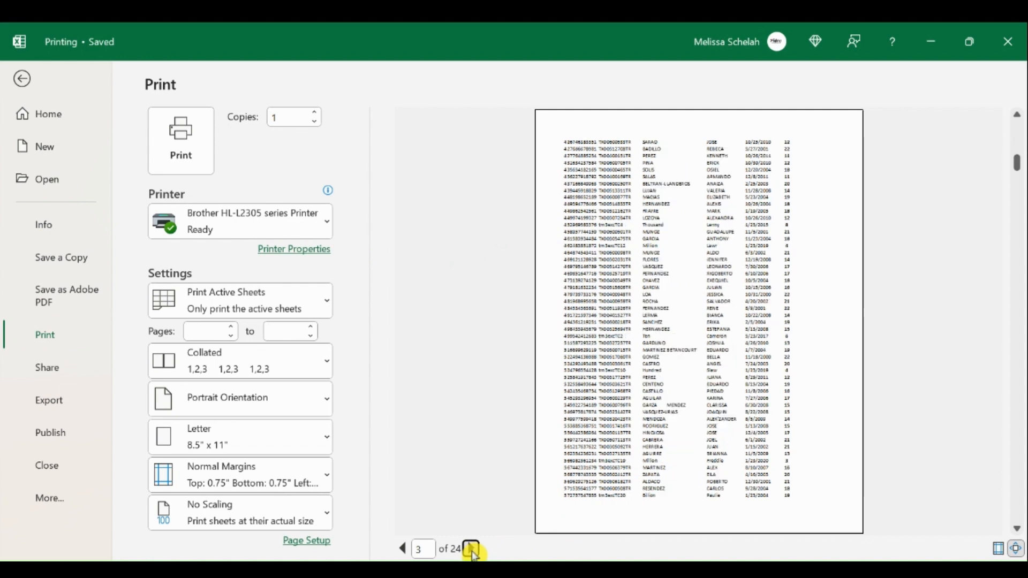
pyautogui.click(471, 549)
pyautogui.click(471, 549)
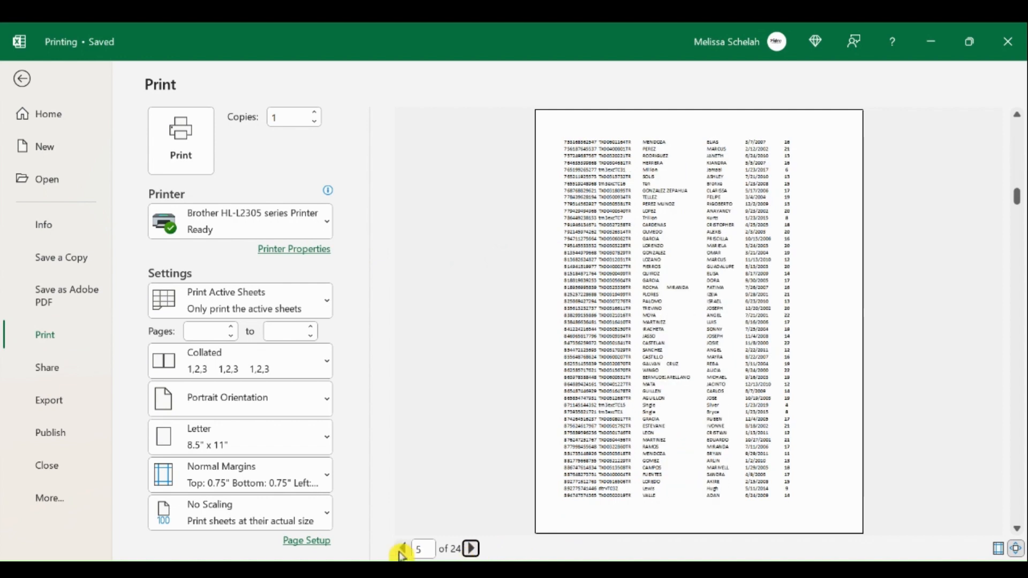
pyautogui.click(403, 549)
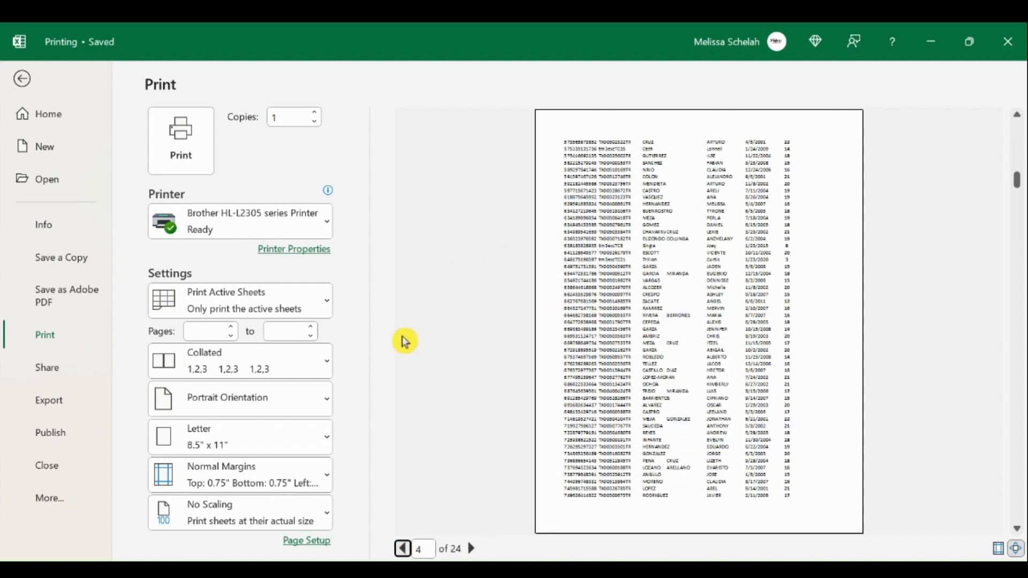
pyautogui.click(22, 83)
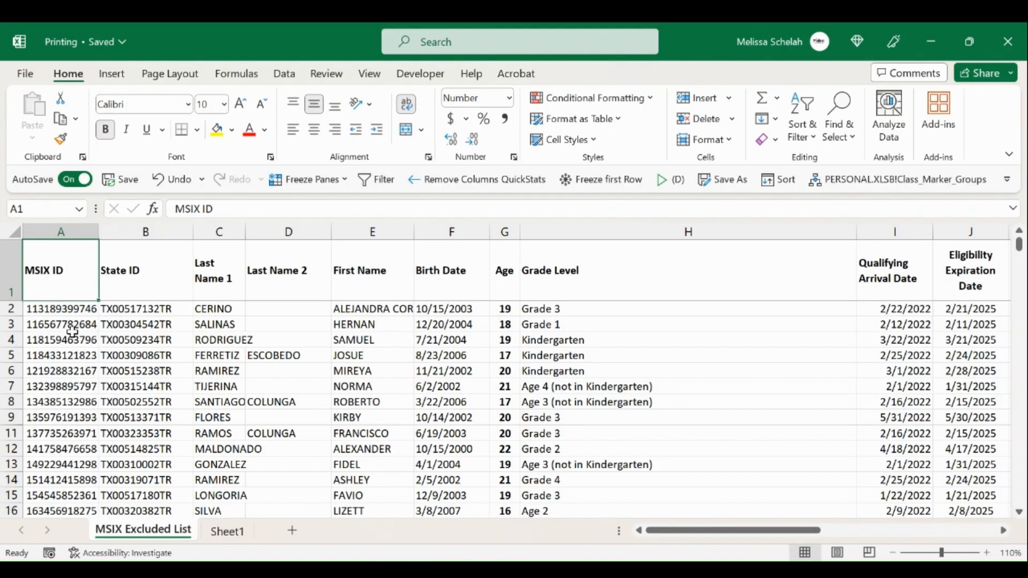
pyautogui.click(74, 339)
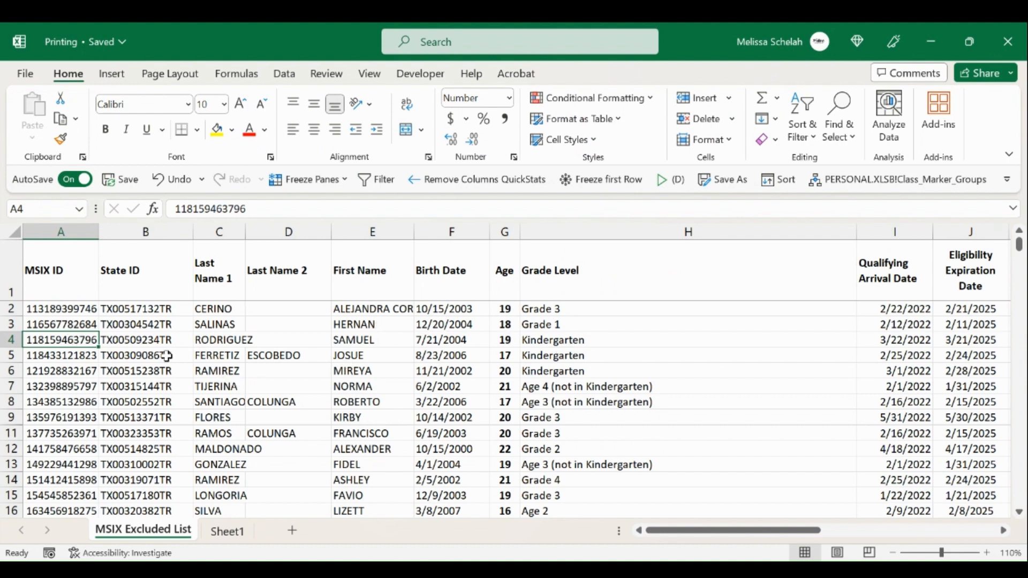
pyautogui.click(233, 352)
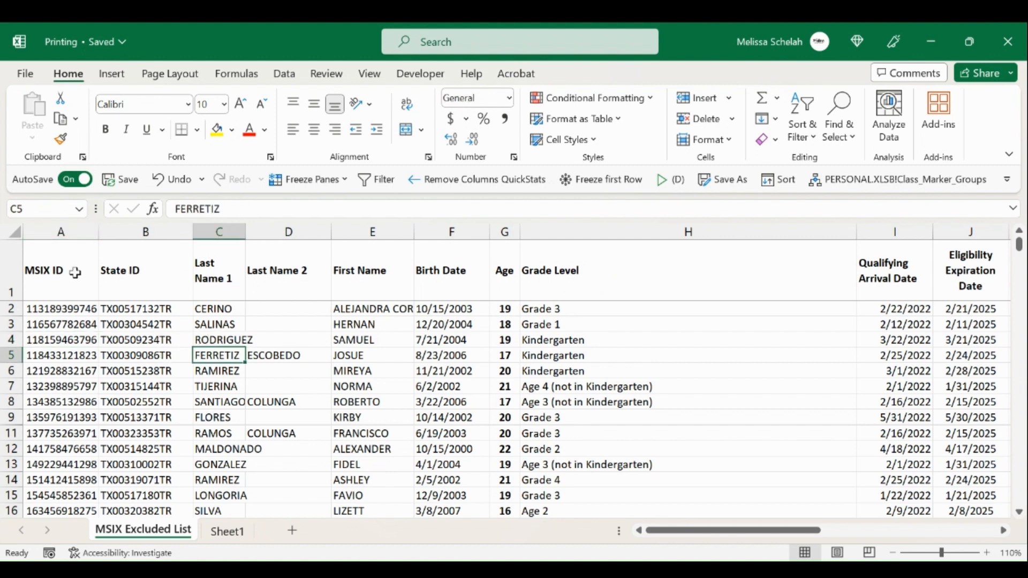
pyautogui.click(162, 278)
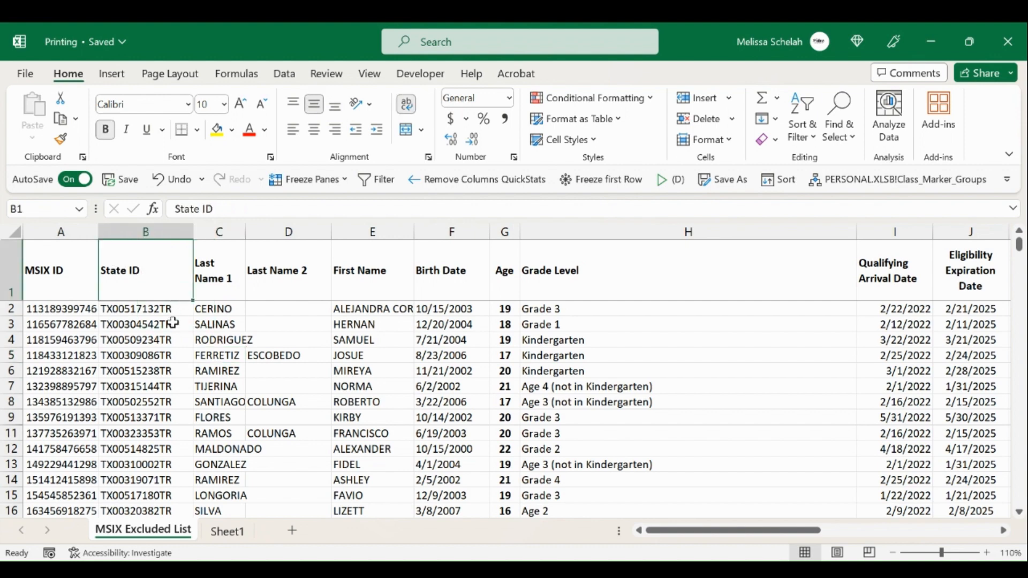
# - Auto-fit the State ID and Last Name 1 columns to the width of their contents
pyautogui.doubleClick(192, 231)
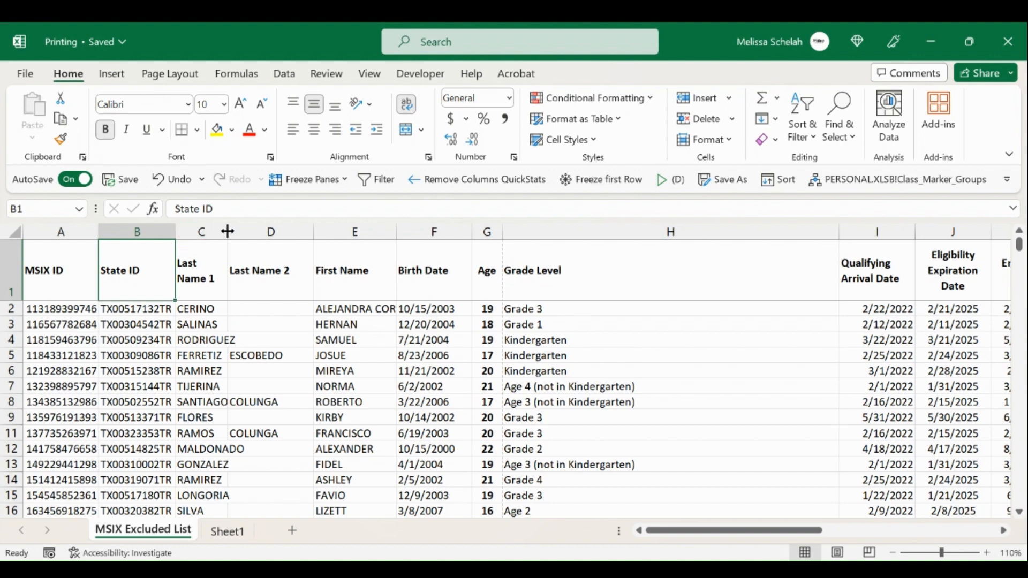
pyautogui.doubleClick(228, 231)
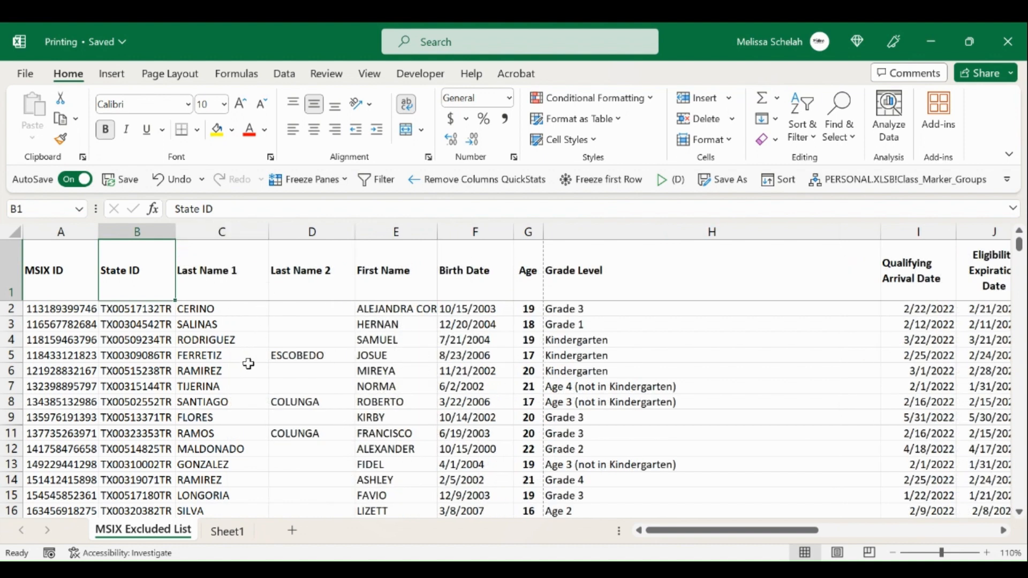
pyautogui.scroll(-2, 238, 415)
pyautogui.scroll(2, 240, 417)
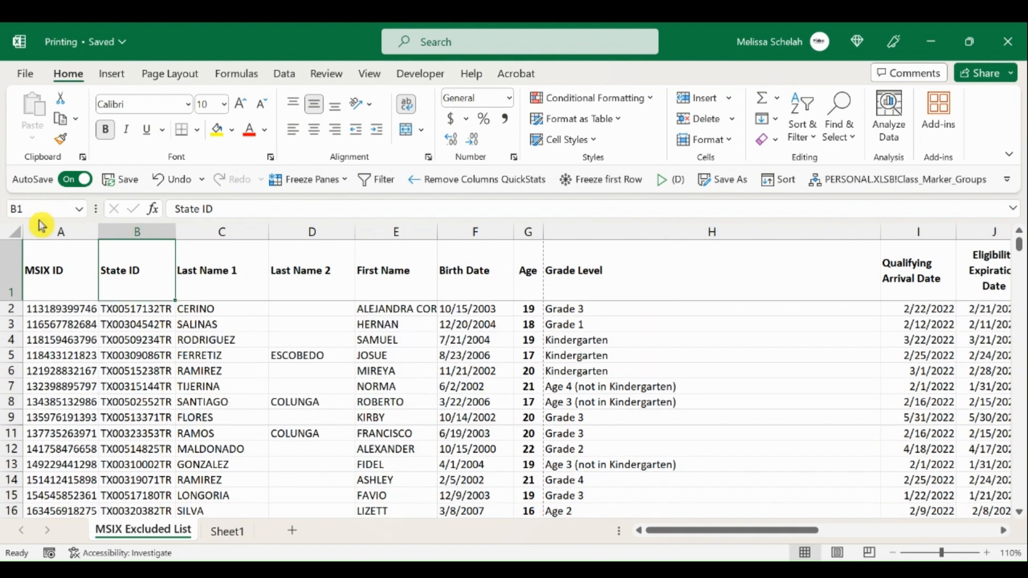
# - Auto-fit all columns of the sheet to their contents at once
pyautogui.click(14, 230)
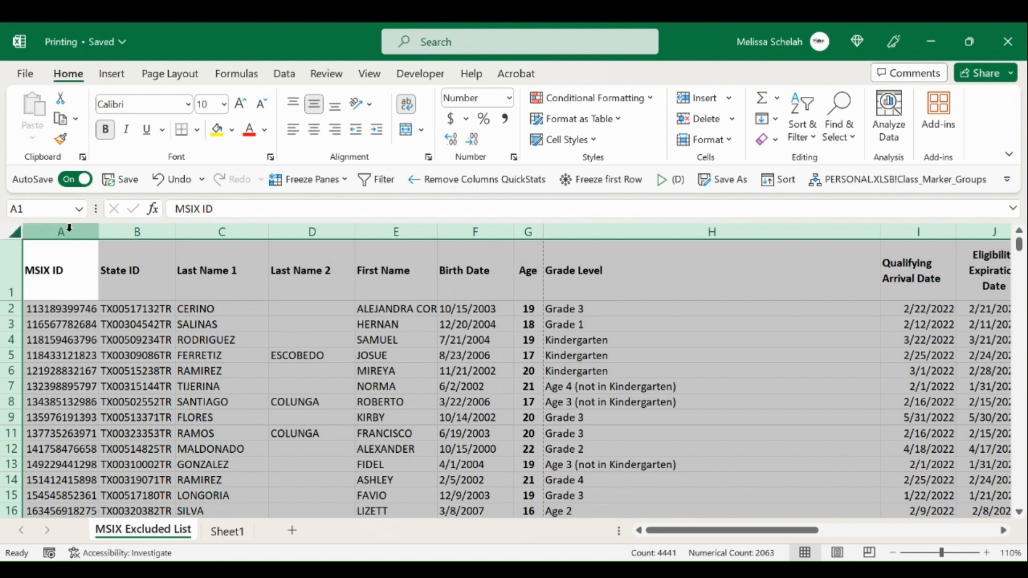
pyautogui.doubleClick(96, 230)
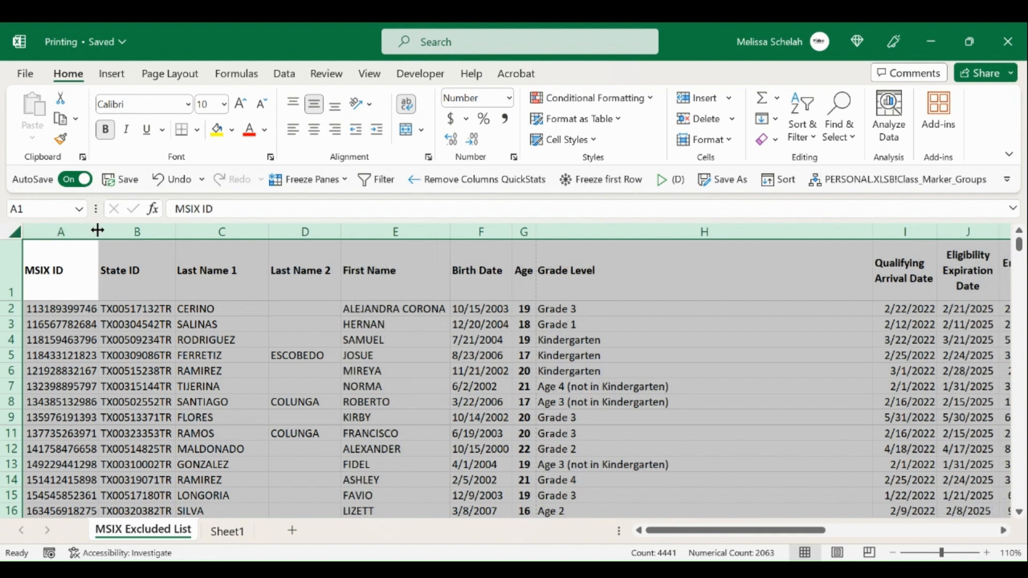
pyautogui.click(241, 338)
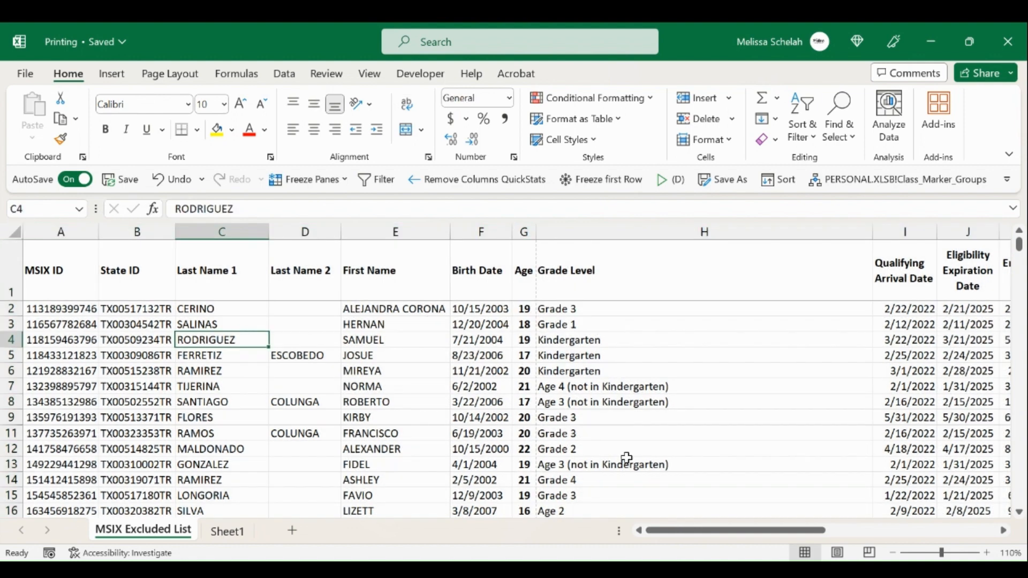
# - Check the longest entries in the Grade Level column and narrow the column to about half its width
pyautogui.moveTo(696, 540); pyautogui.dragTo(677, 532)
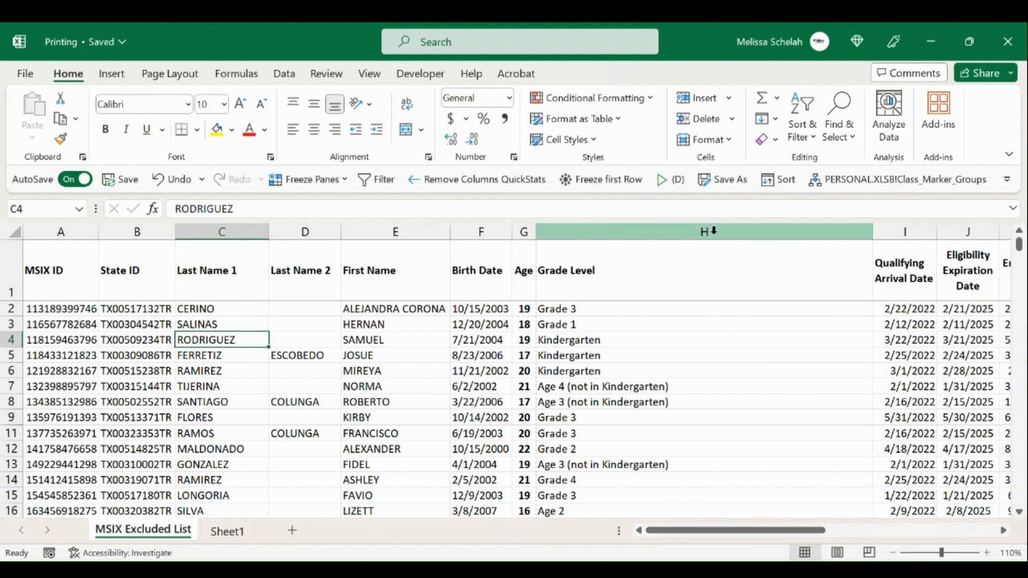
pyautogui.click(712, 231)
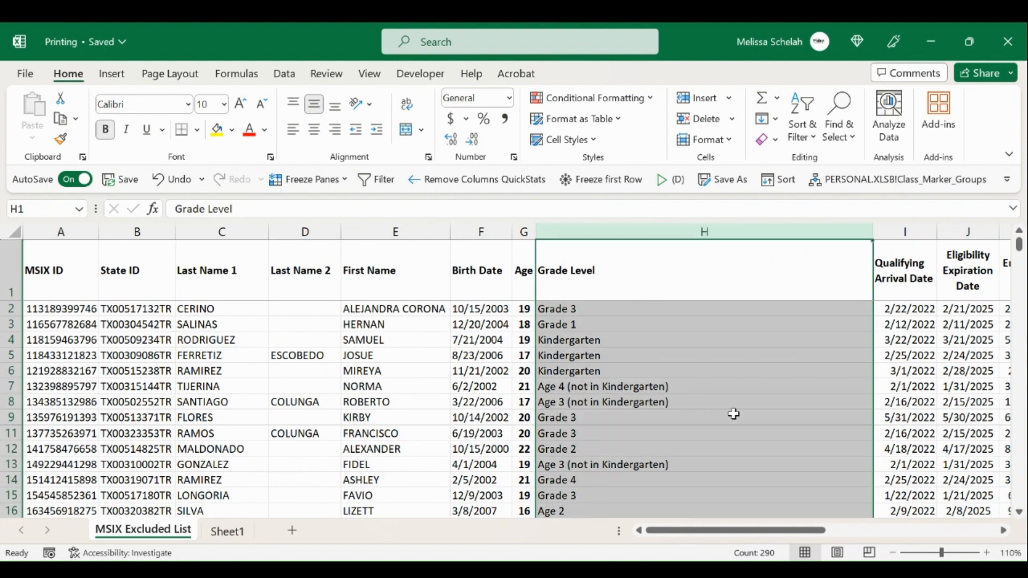
pyautogui.scroll(-2, 763, 452)
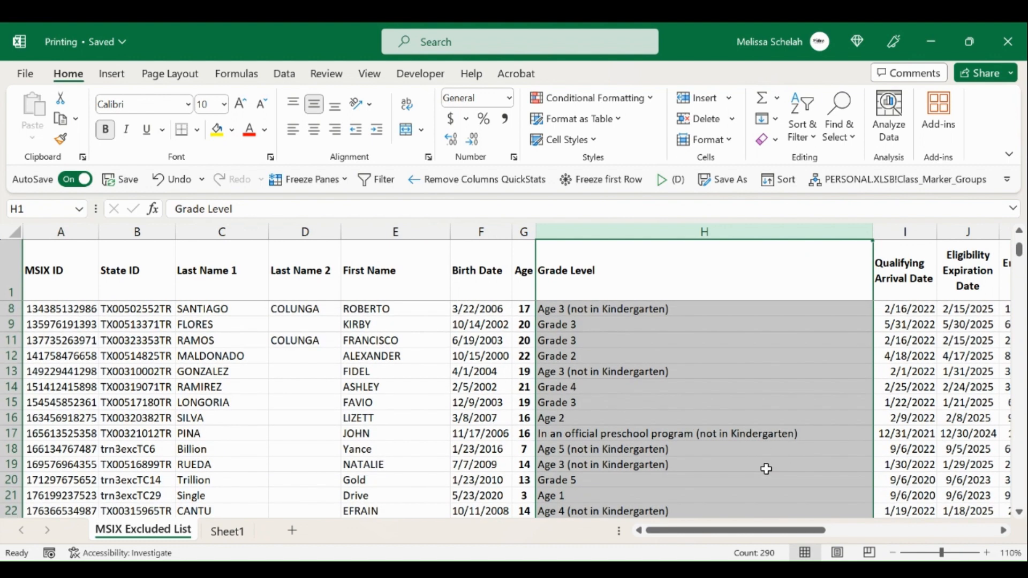
pyautogui.scroll(-1, 766, 468)
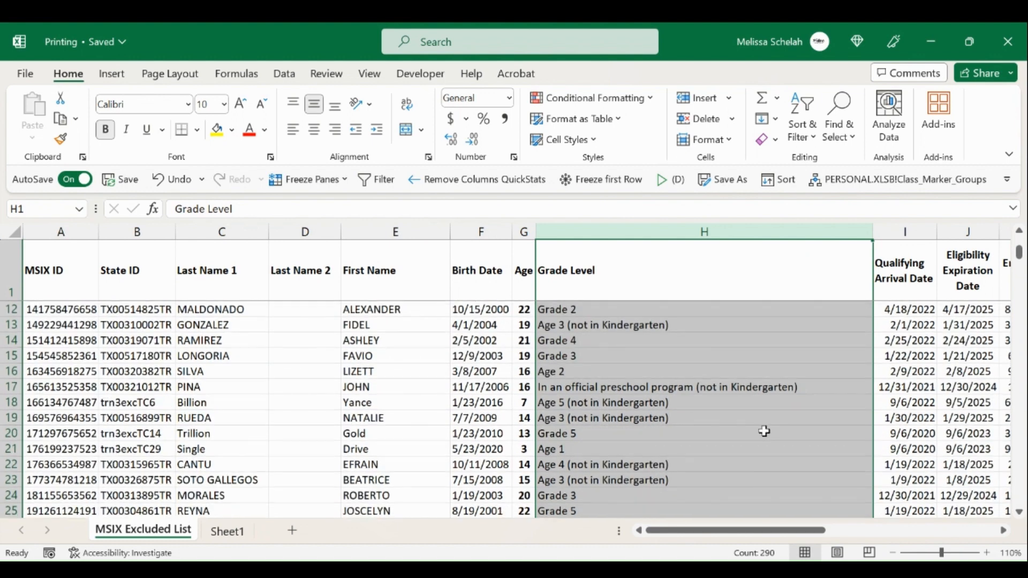
pyautogui.click(737, 388)
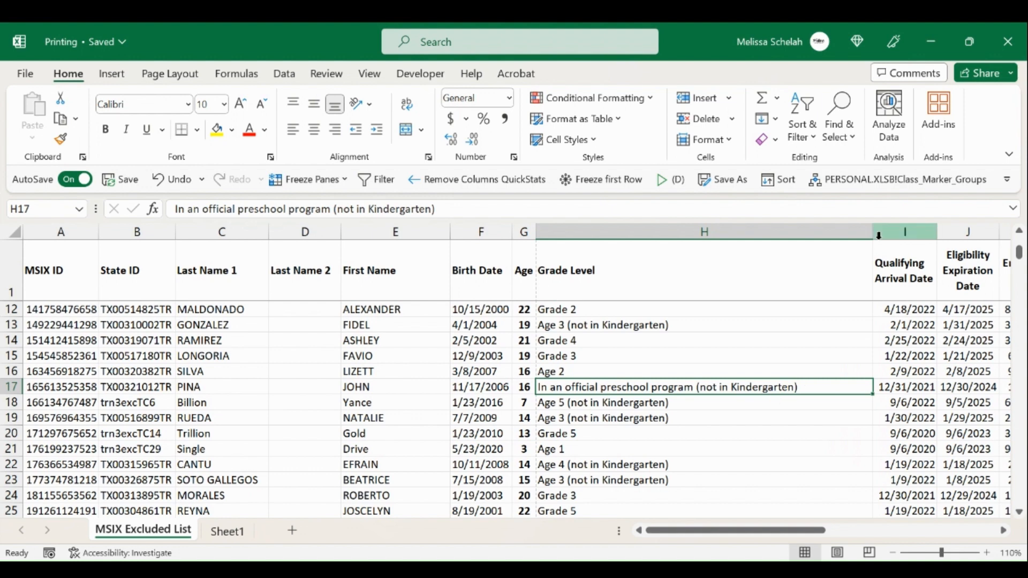
pyautogui.moveTo(873, 231); pyautogui.dragTo(705, 254)
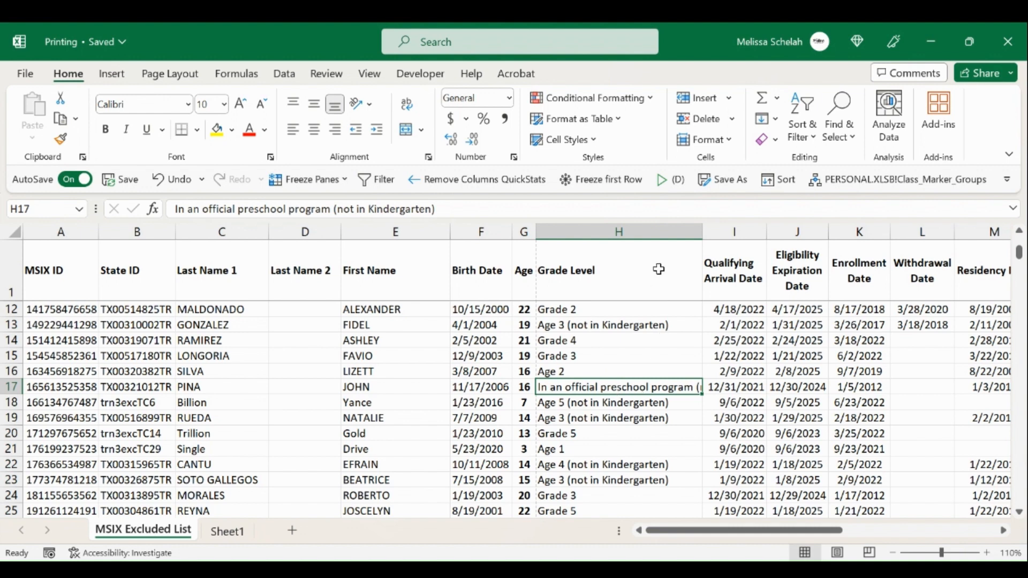
# - Turn on text wrapping for the entire Grade Level column
pyautogui.click(653, 226)
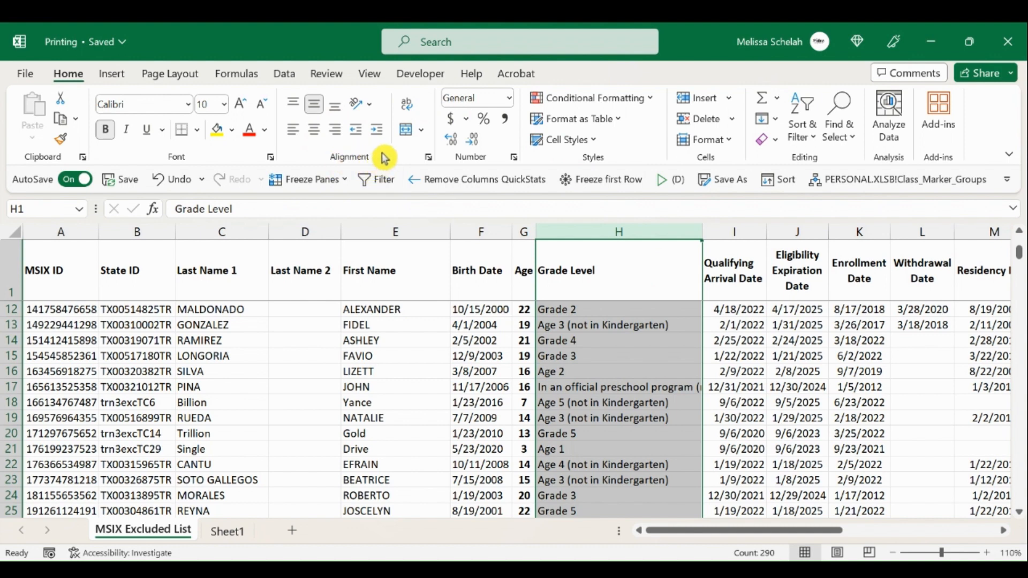
pyautogui.click(410, 109)
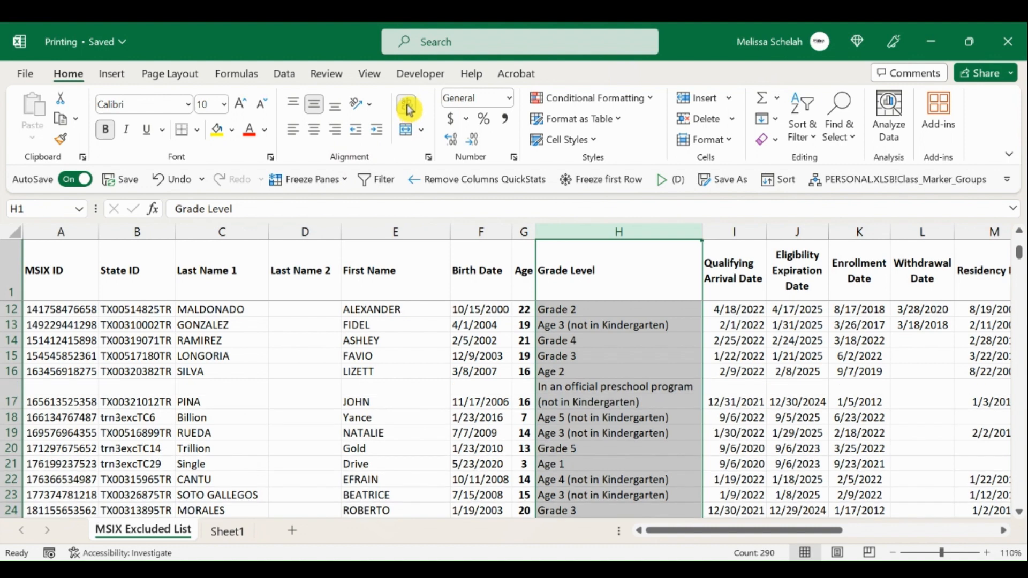
pyautogui.click(586, 390)
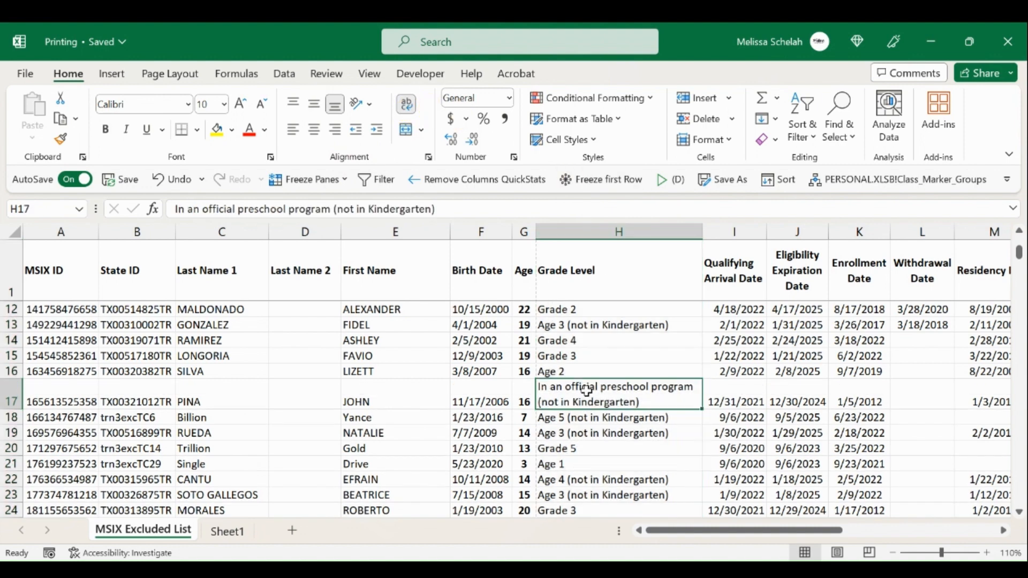
pyautogui.scroll(3, 594, 385)
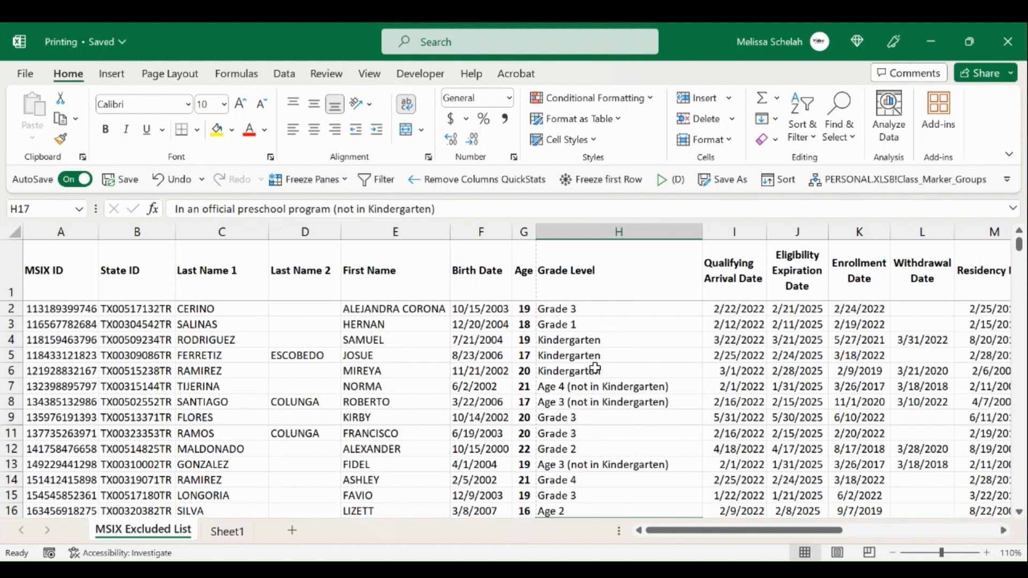
# - Narrow the wrapped Grade Level column further, to about three quarters of its width
pyautogui.click(616, 231)
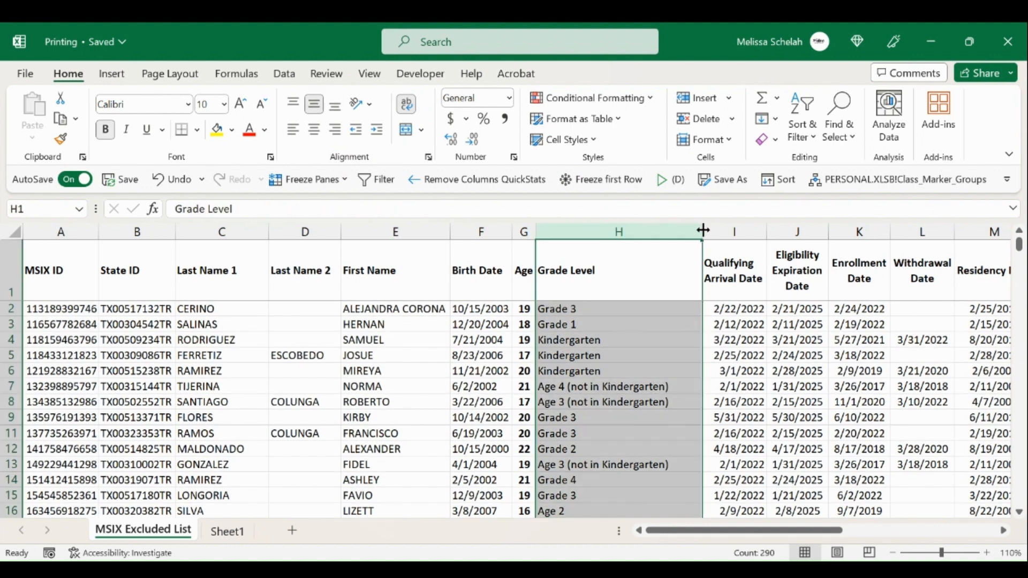
pyautogui.moveTo(702, 231); pyautogui.dragTo(658, 230)
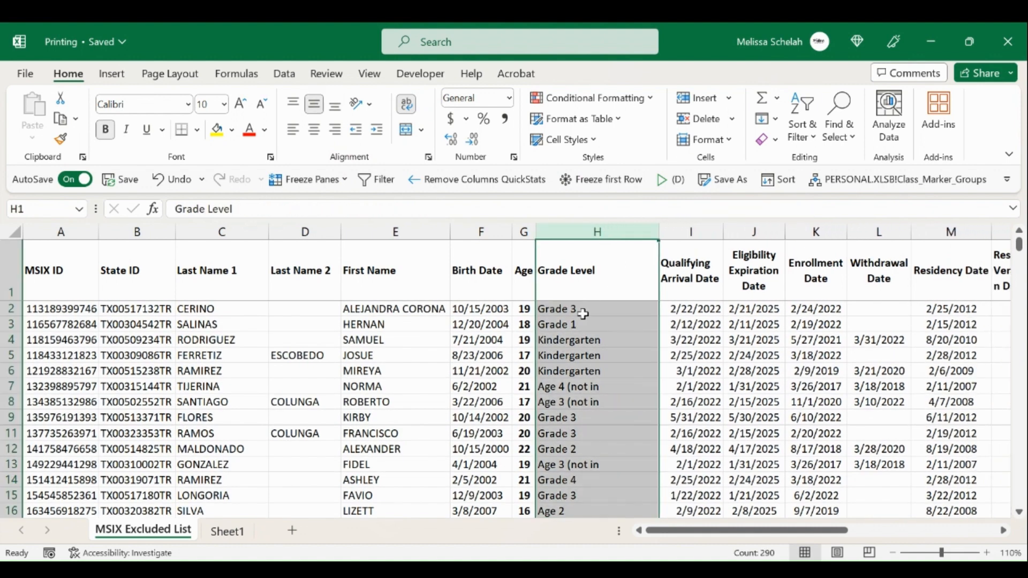
pyautogui.click(308, 326)
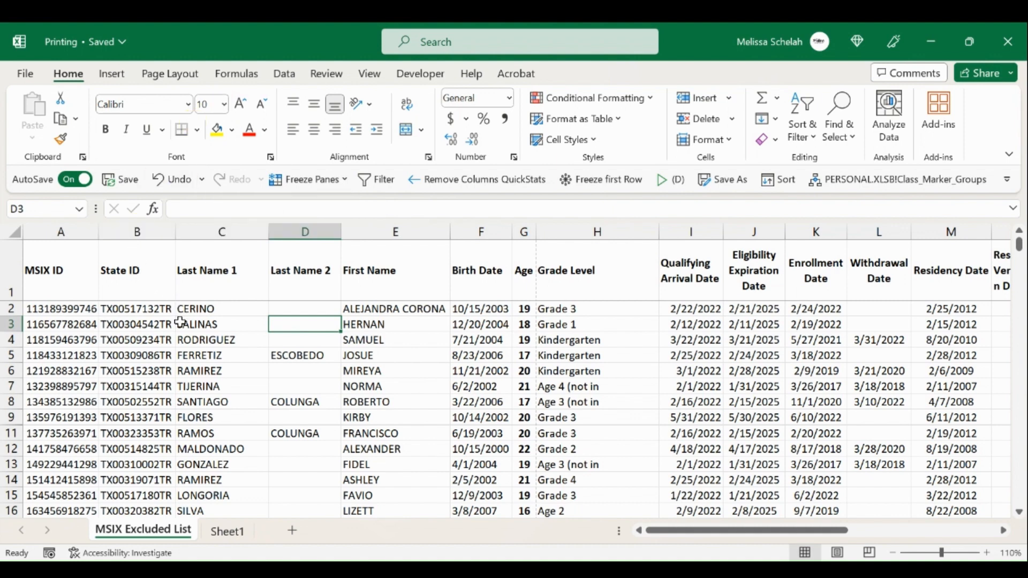
# - Set the font size of the whole sheet to 12
pyautogui.click(13, 231)
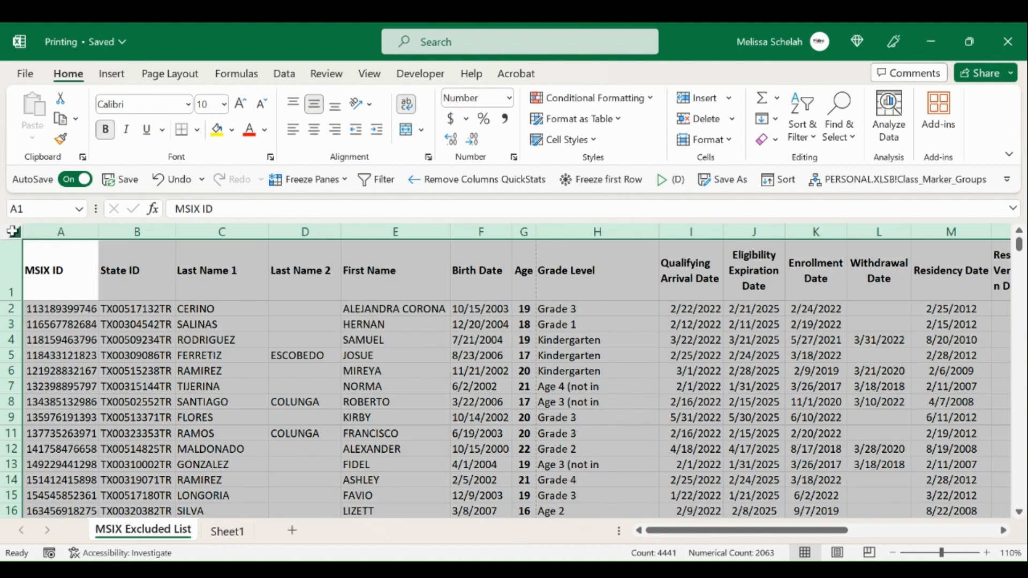
pyautogui.click(223, 106)
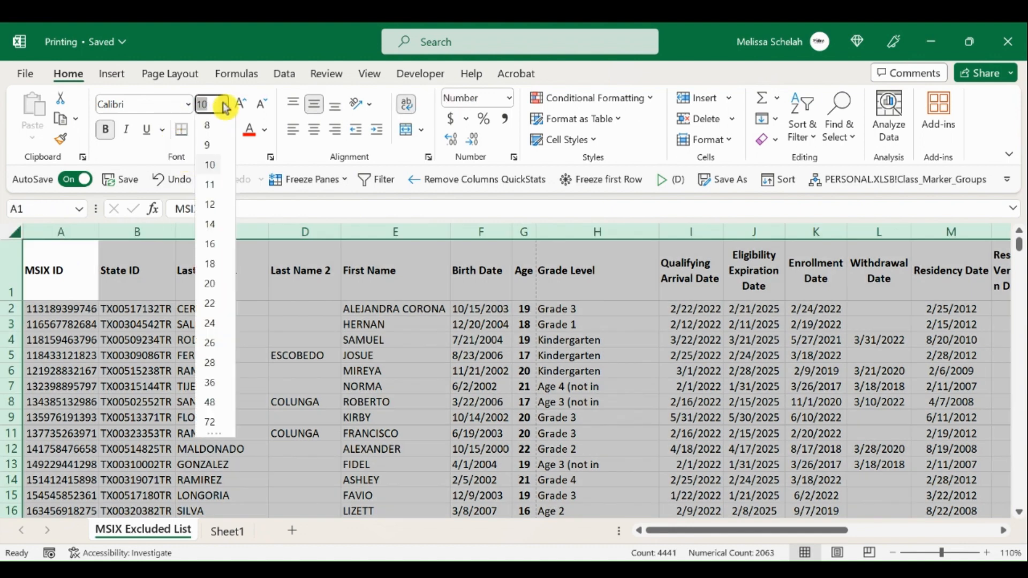
pyautogui.click(213, 203)
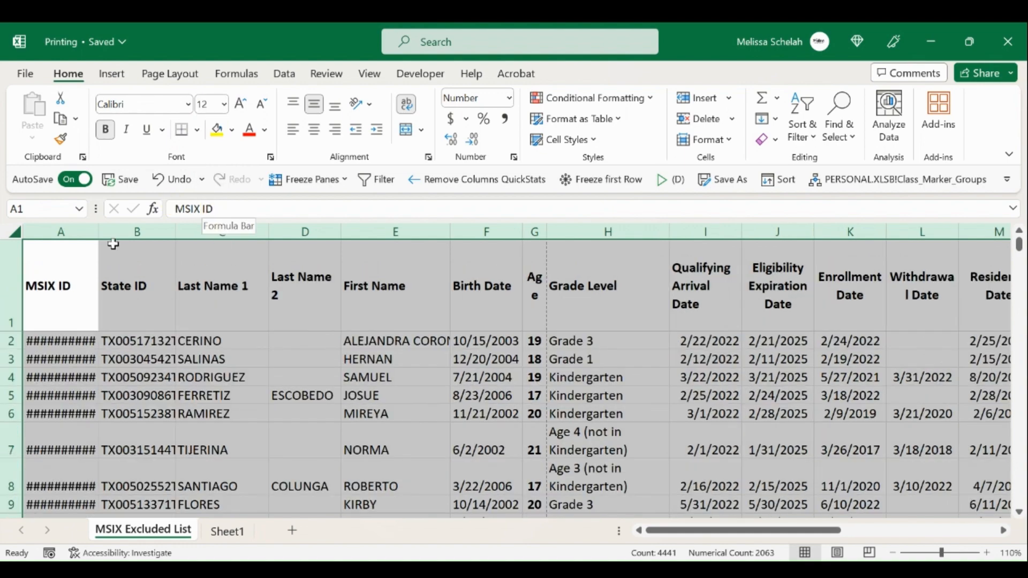
# - Auto-fit the MSIX ID column so its enlarged numbers display in full
pyautogui.click(72, 284)
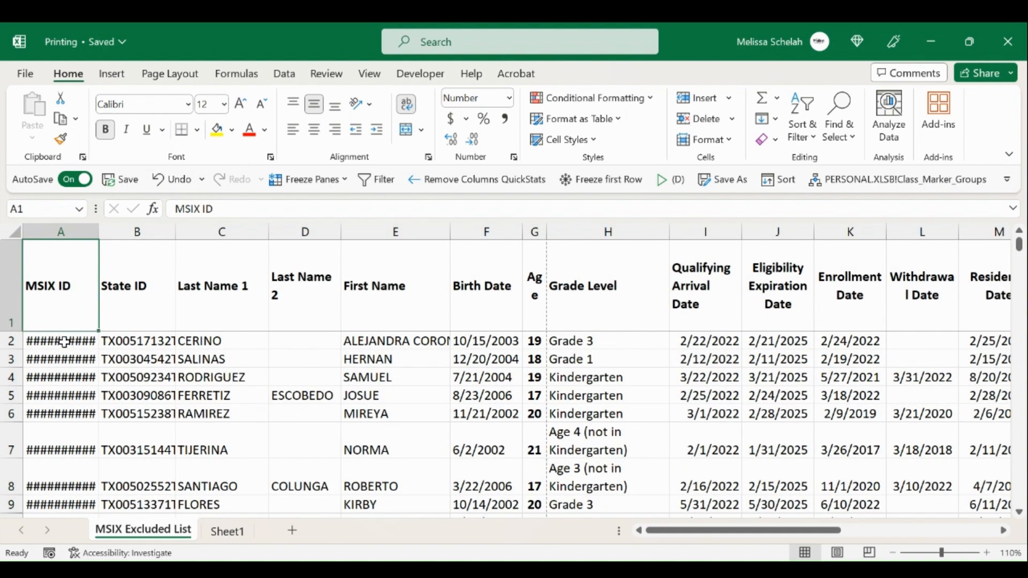
pyautogui.doubleClick(100, 229)
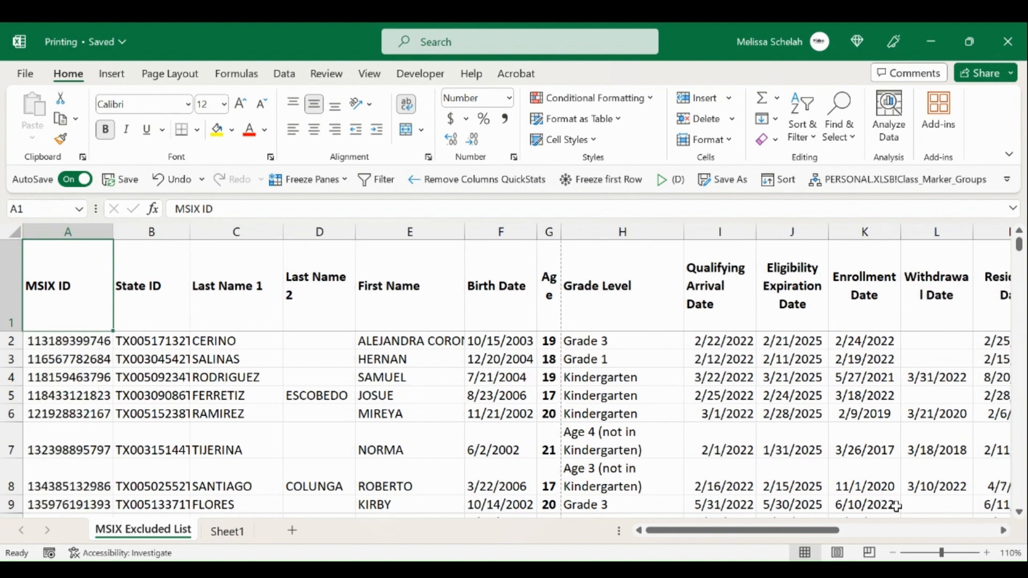
# - Widen the Age column slightly so its heading fits on one line, with the sheet zoomed out to 90%
pyautogui.click(898, 555)
pyautogui.click(898, 554)
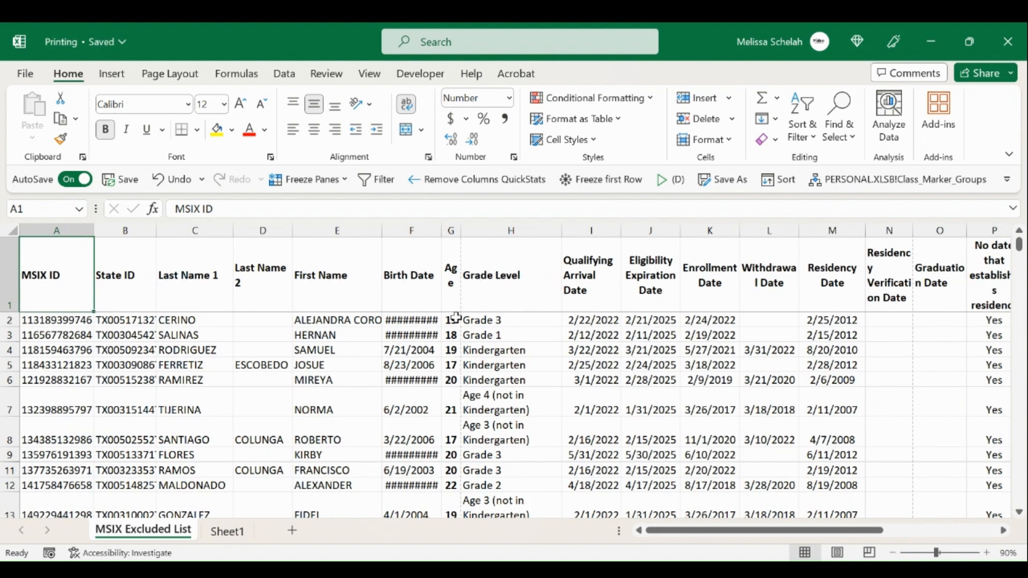
pyautogui.moveTo(461, 226); pyautogui.dragTo(465, 226)
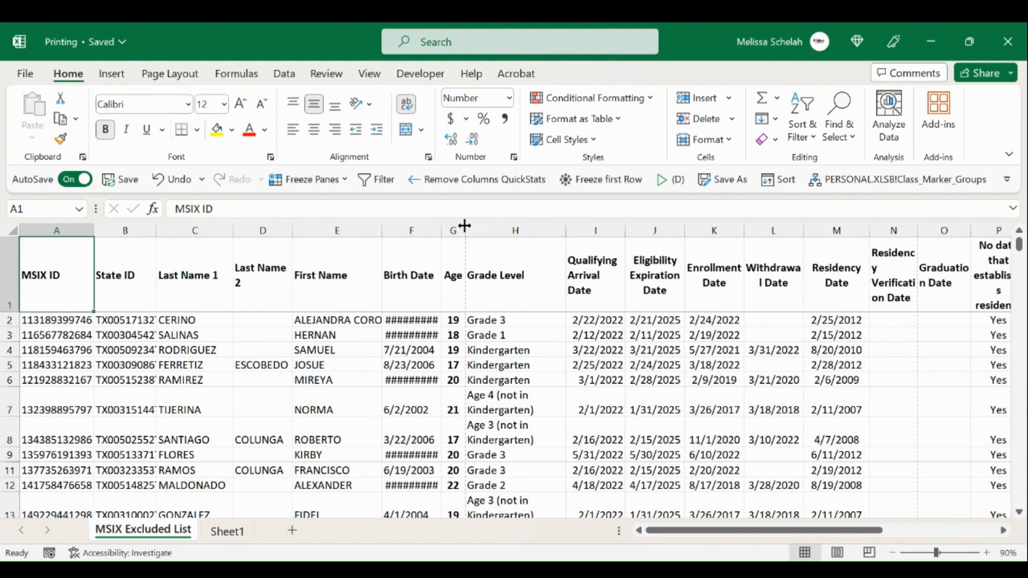
pyautogui.click(459, 253)
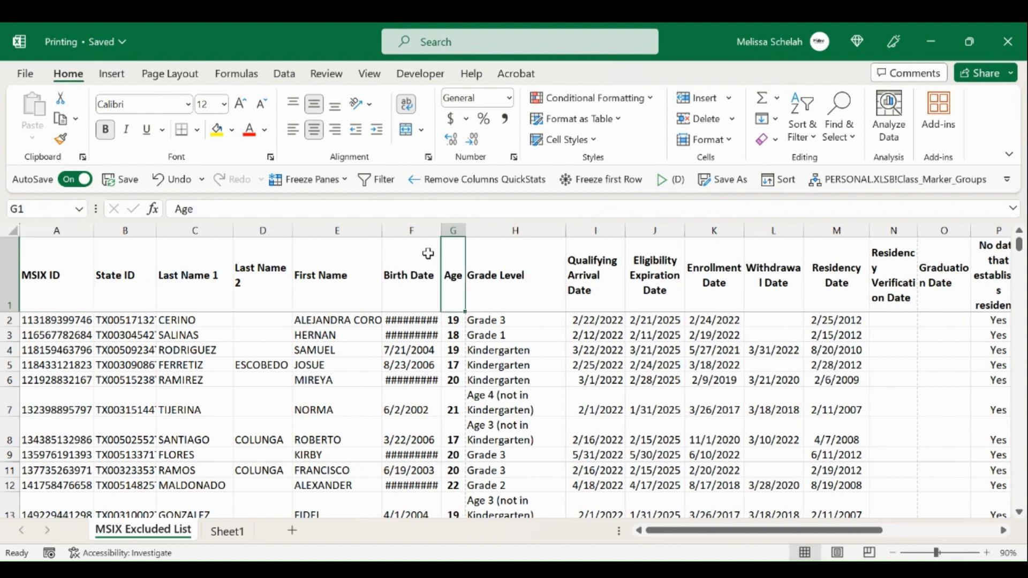
# - Auto-fit the width of every column in the sheet to its contents
pyautogui.click(9, 229)
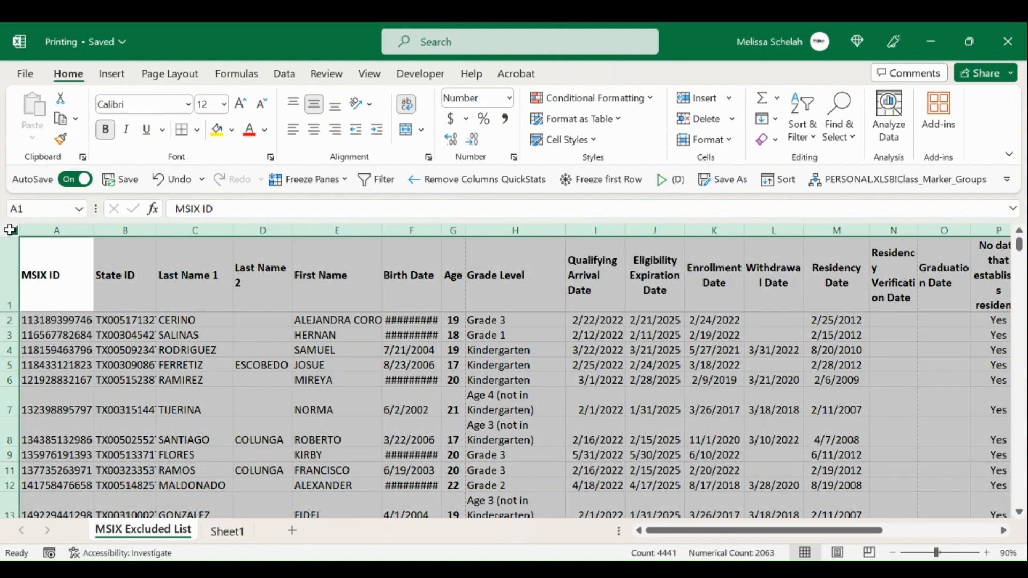
pyautogui.doubleClick(93, 230)
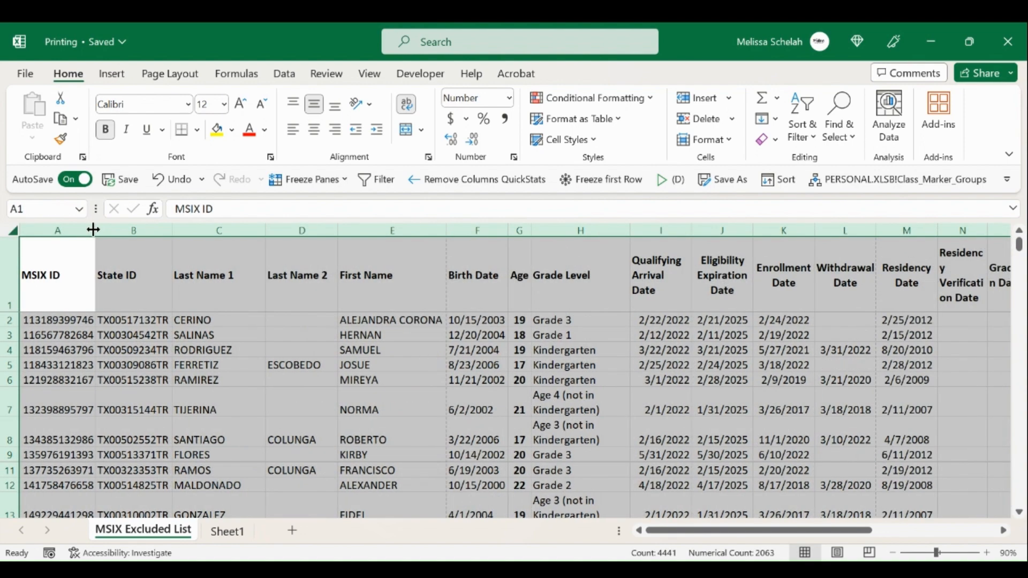
pyautogui.click(274, 349)
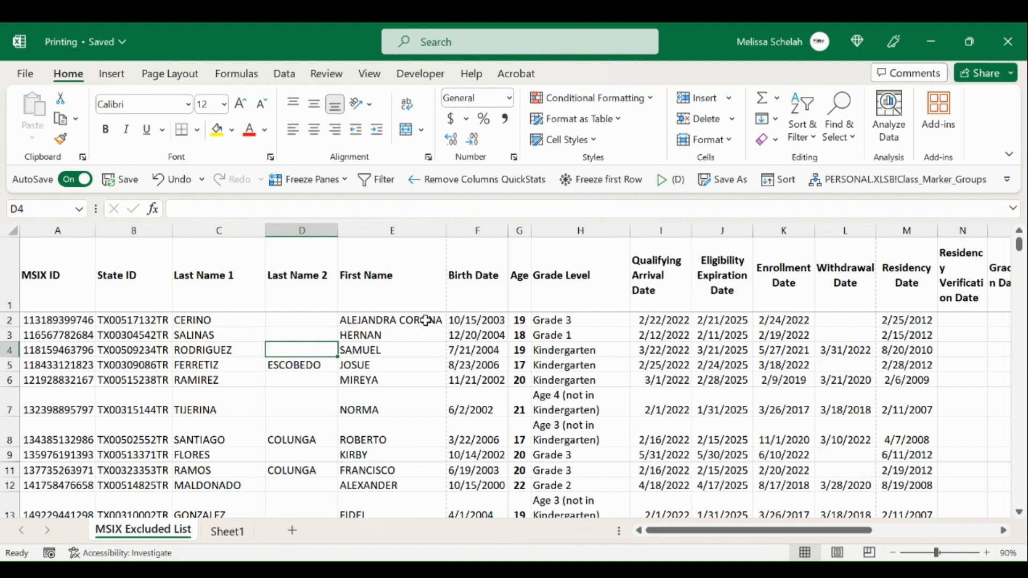
# - Turn on text wrapping for the First Name column and narrow both it and the Last Name 2 column
pyautogui.click(377, 319)
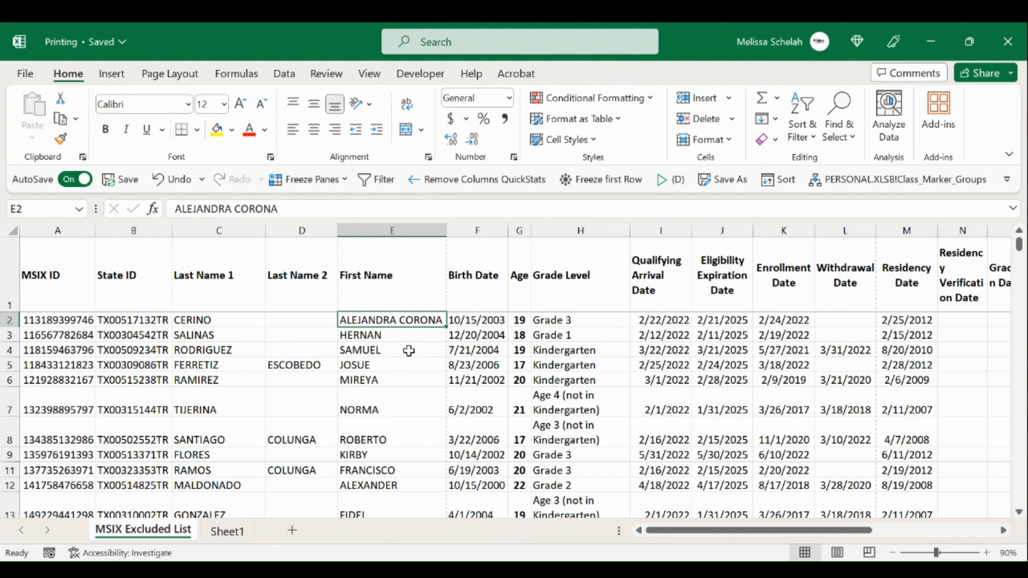
pyautogui.click(417, 226)
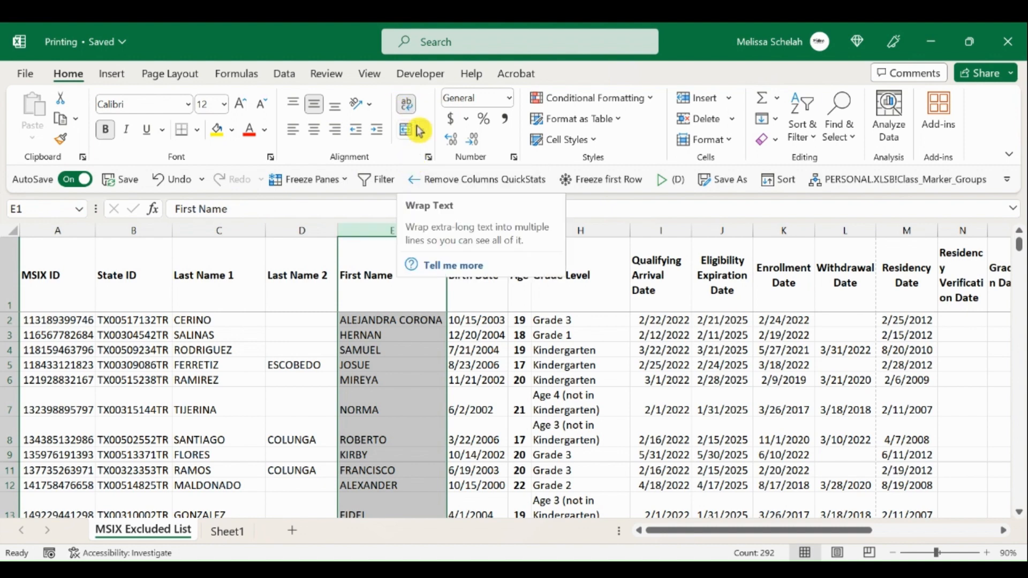
pyautogui.moveTo(447, 228); pyautogui.dragTo(411, 234)
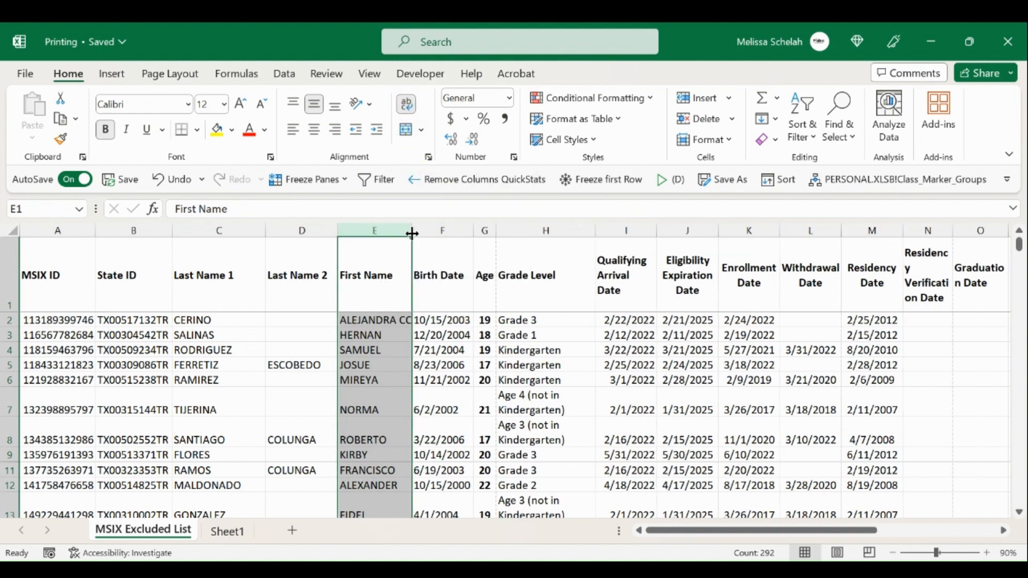
pyautogui.click(408, 110)
pyautogui.click(408, 111)
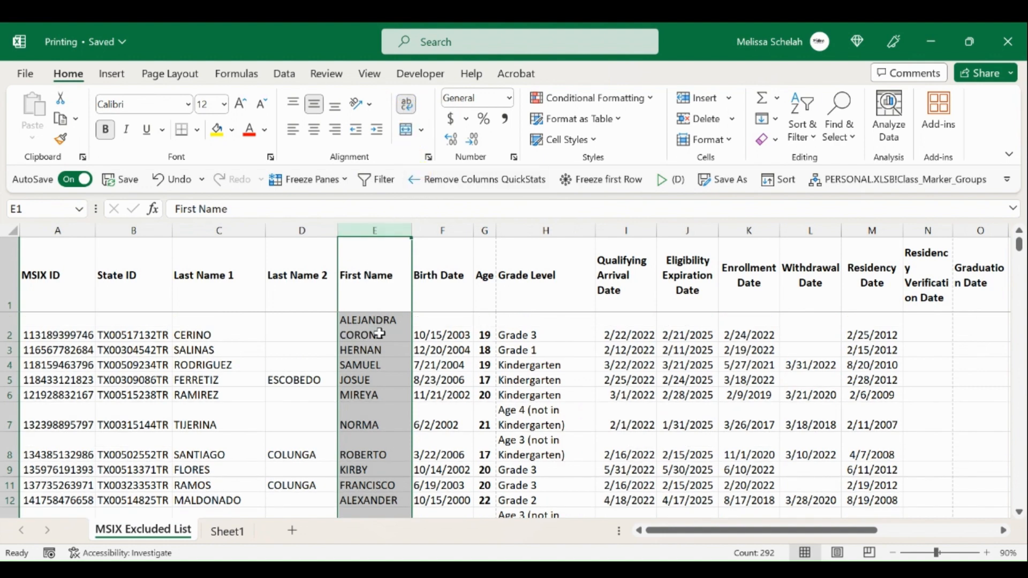
pyautogui.click(380, 333)
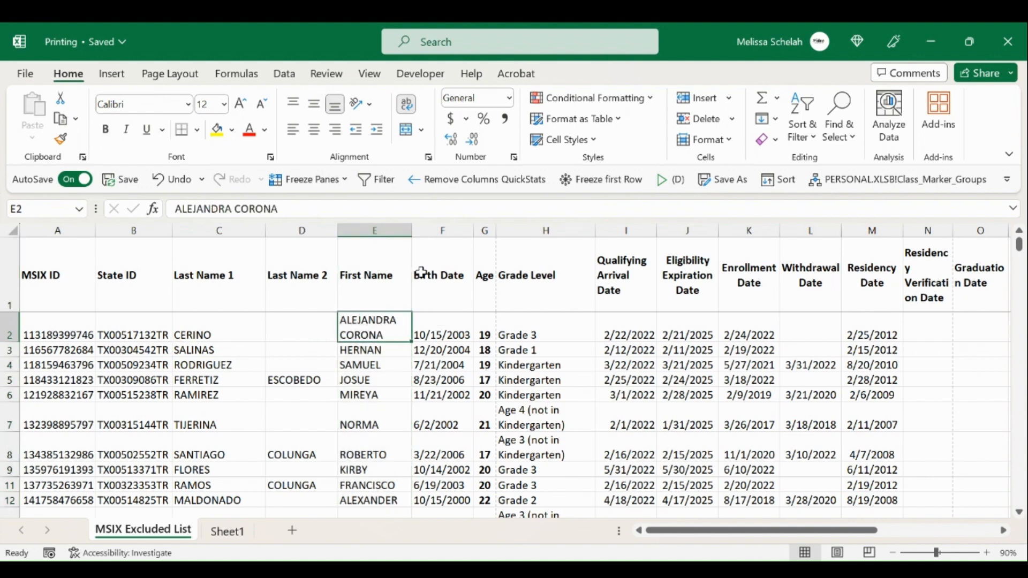
pyautogui.moveTo(411, 230); pyautogui.dragTo(330, 231)
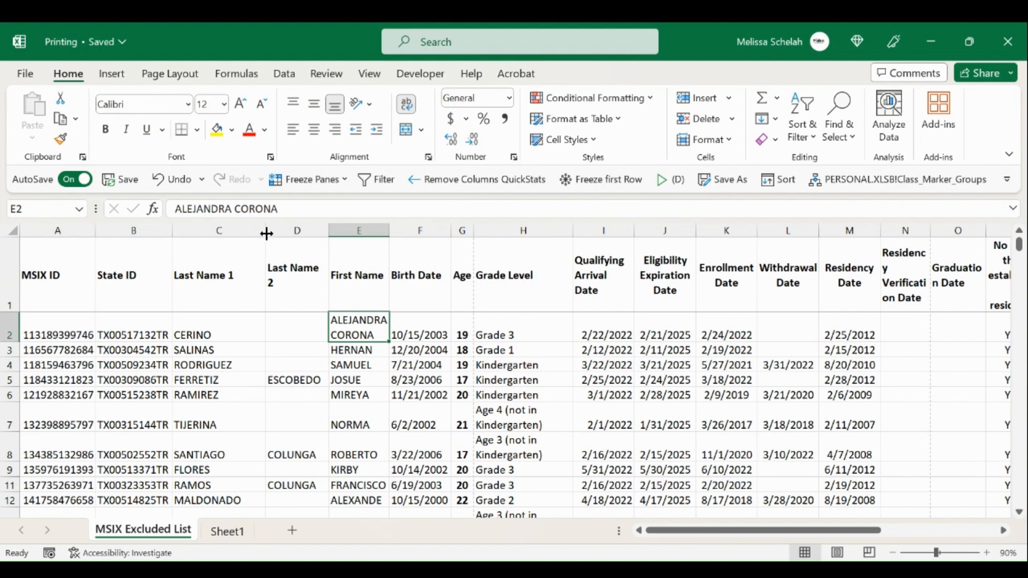
# - Hide the Residency Date column
pyautogui.moveTo(664, 531); pyautogui.dragTo(679, 533)
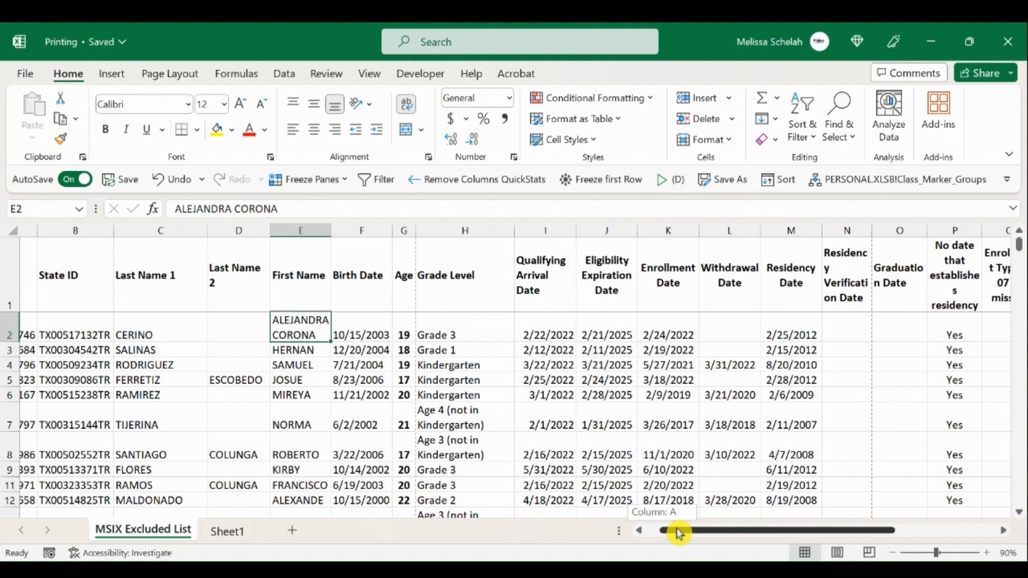
pyautogui.moveTo(679, 533); pyautogui.dragTo(759, 534)
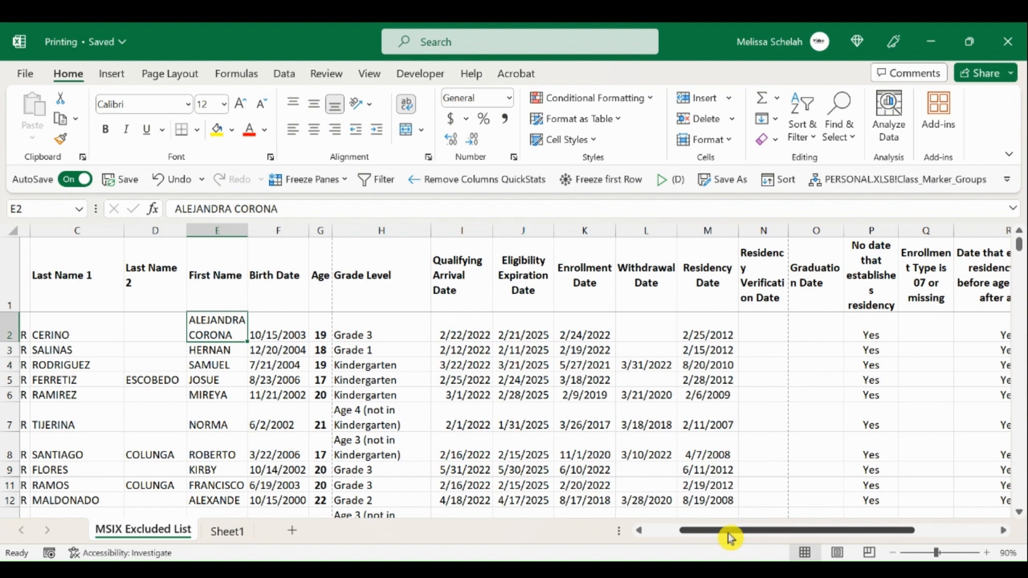
pyautogui.moveTo(731, 537)
pyautogui.mouseDown()
pyautogui.moveTo(745, 542)
pyautogui.moveTo(703, 543)
pyautogui.moveTo(739, 538)
pyautogui.mouseUp()
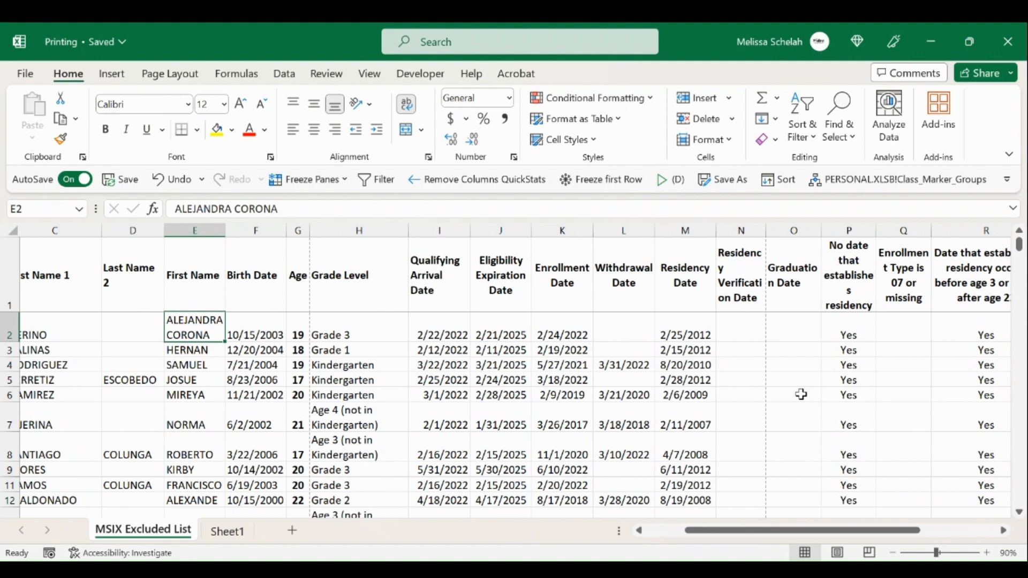
pyautogui.click(680, 229)
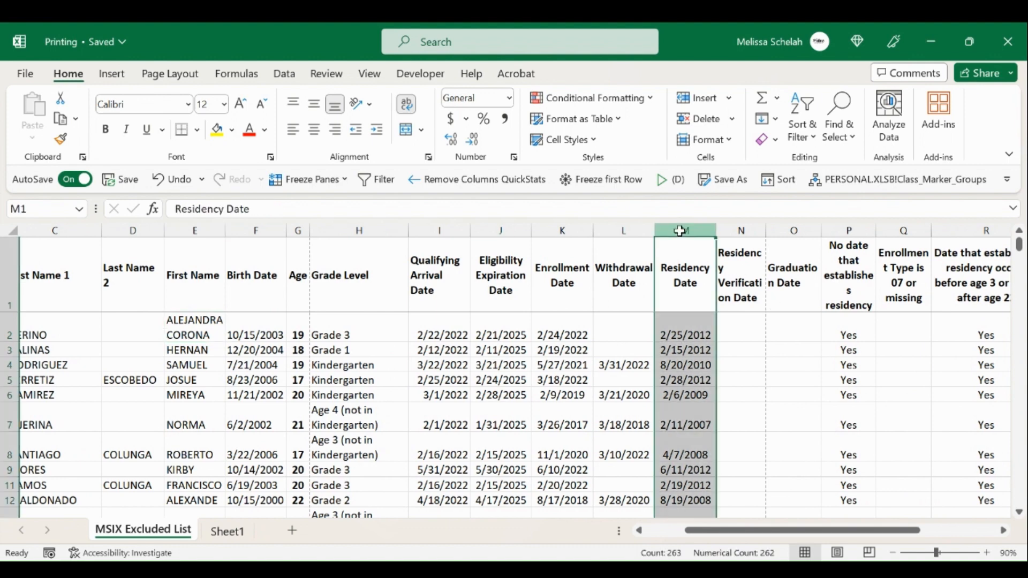
pyautogui.rightClick(682, 231)
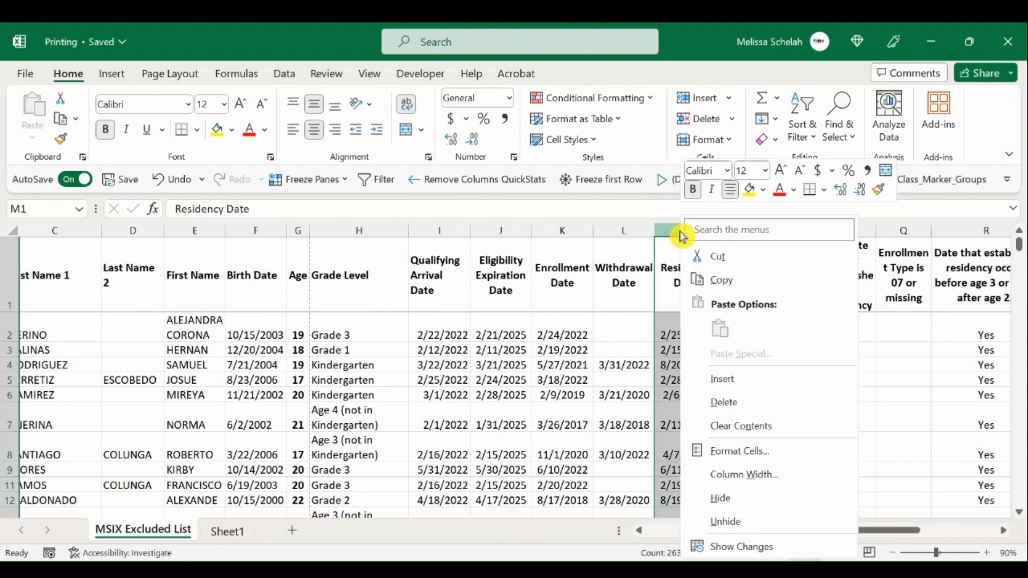
pyautogui.click(739, 498)
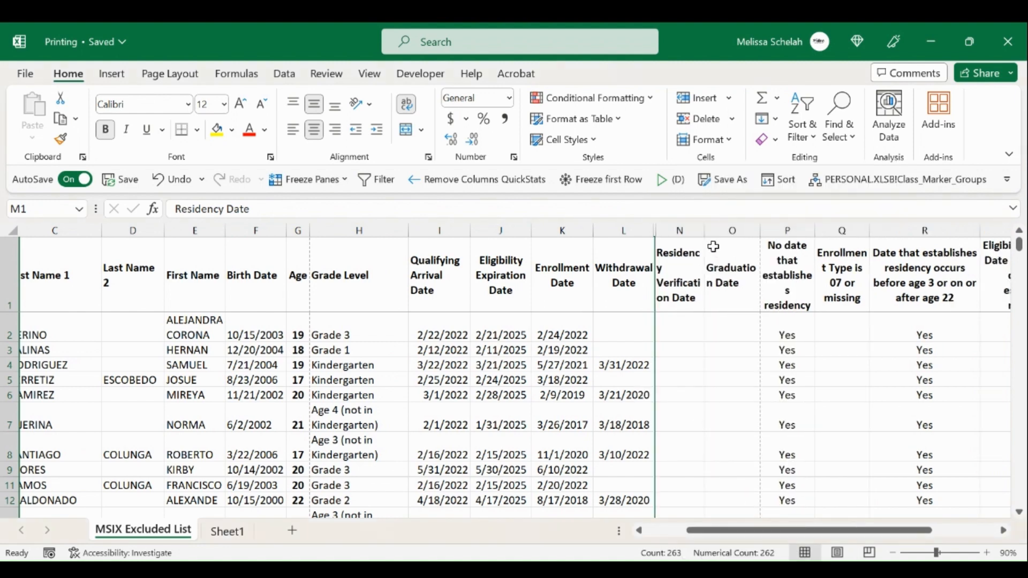
# - Widen the Residency Verification Date column so the words of its heading are no longer split
pyautogui.moveTo(705, 230); pyautogui.dragTo(714, 232)
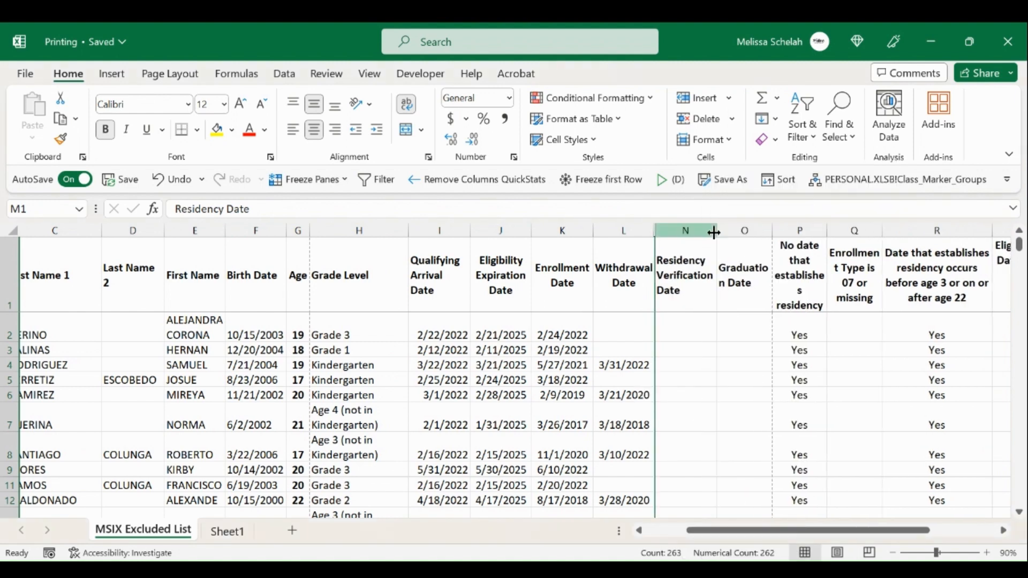
pyautogui.click(695, 229)
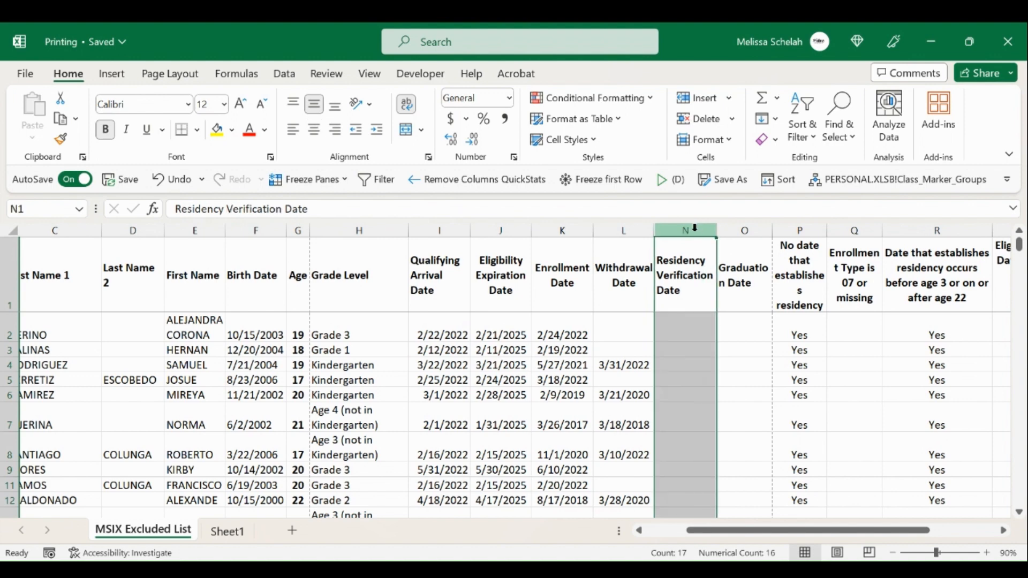
pyautogui.click(697, 335)
# - Hide the empty column headed "Graduation/HSE Date occurs before date that establishes residency"
pyautogui.scroll(-2, 719, 417)
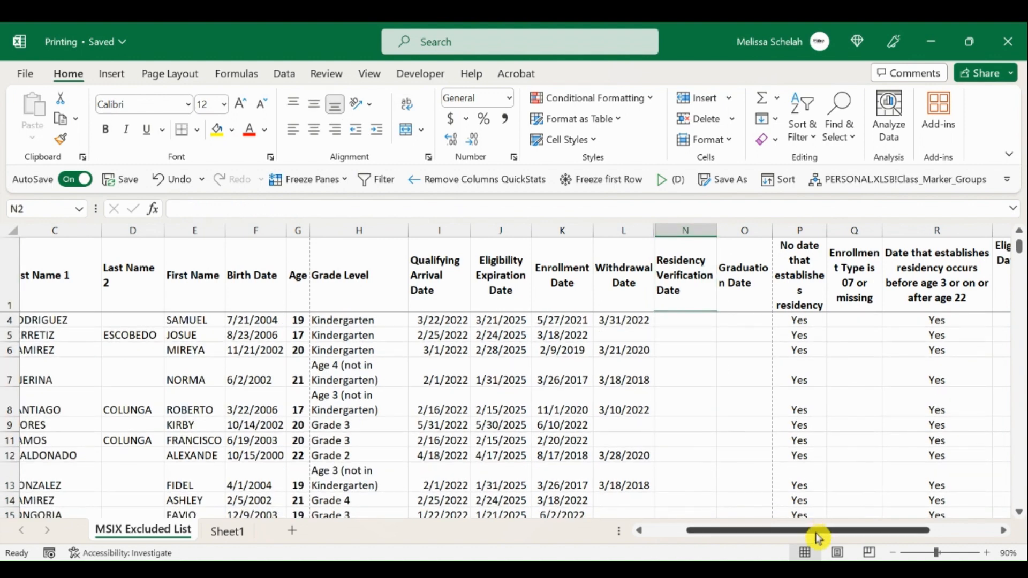
pyautogui.moveTo(814, 535); pyautogui.dragTo(907, 537)
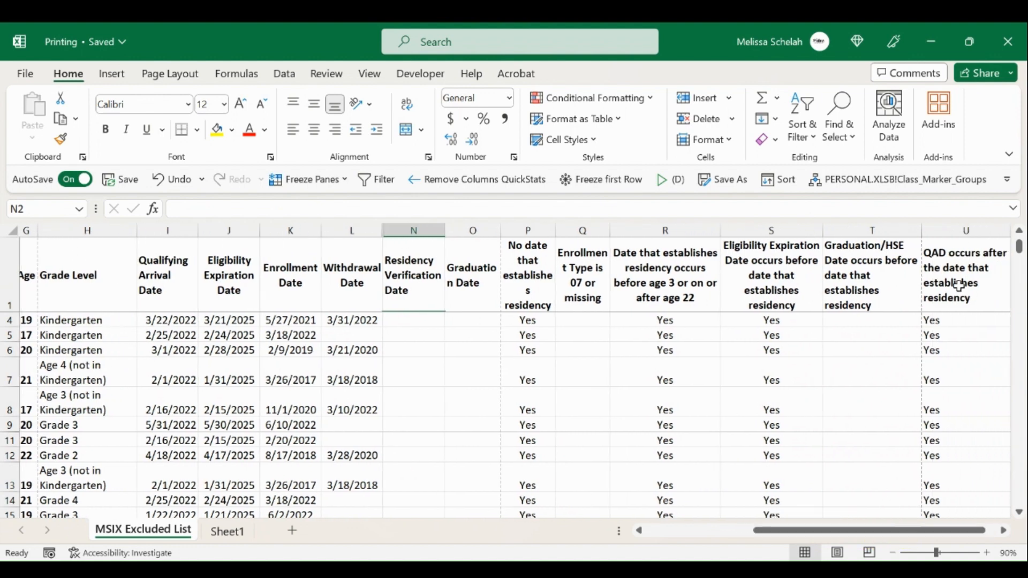
pyautogui.click(864, 276)
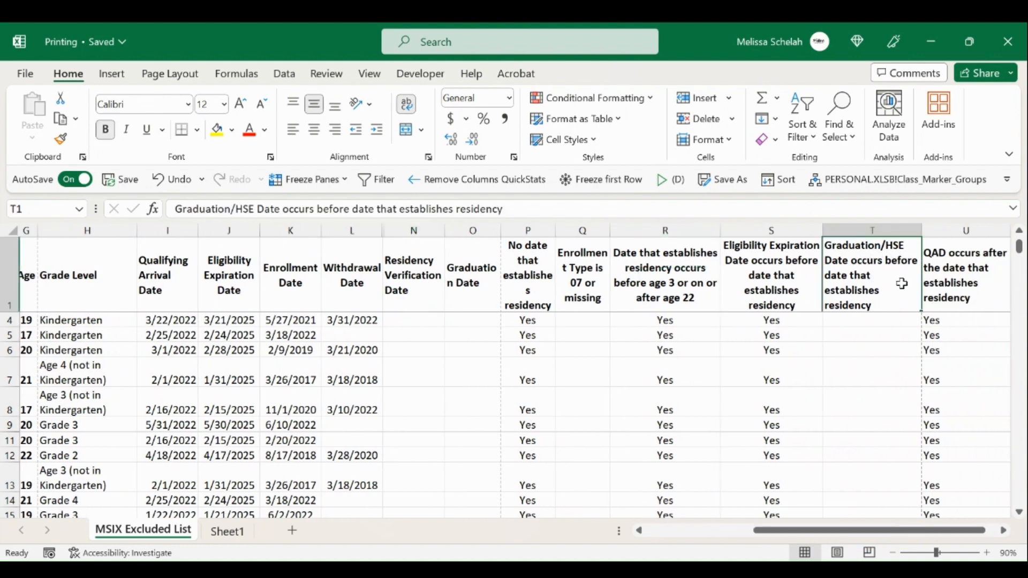
pyautogui.click(883, 231)
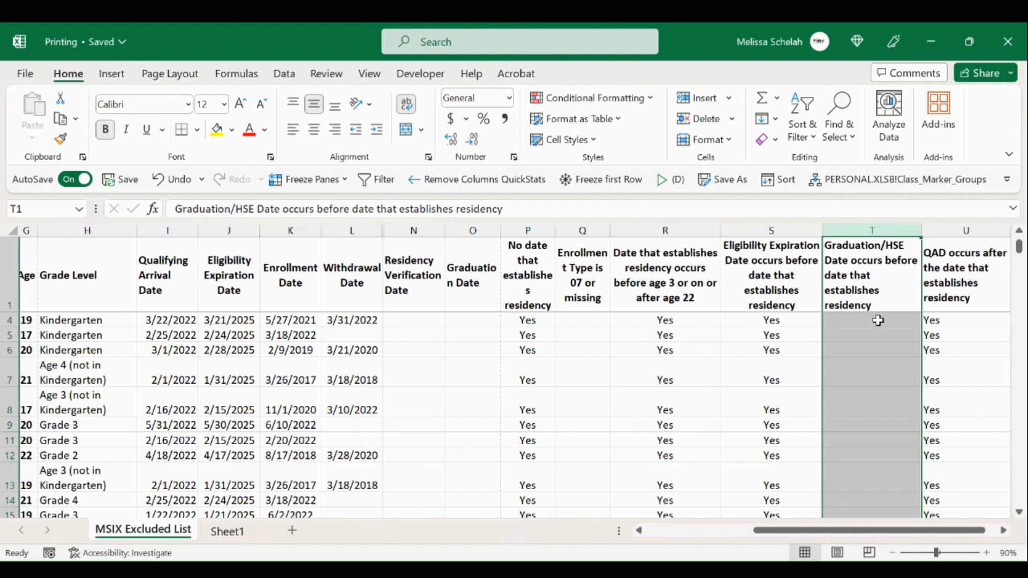
pyautogui.rightClick(860, 251)
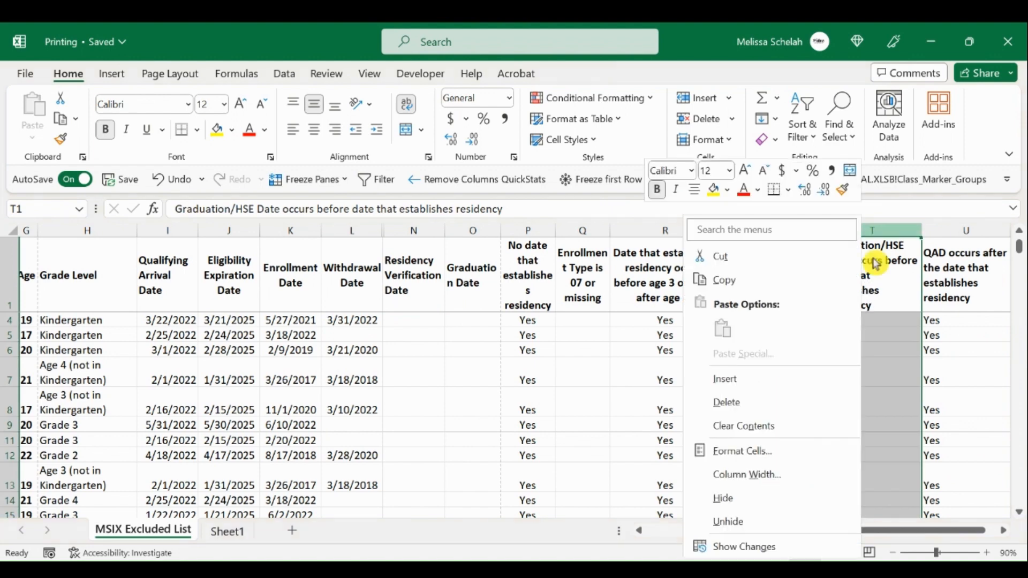
pyautogui.click(752, 493)
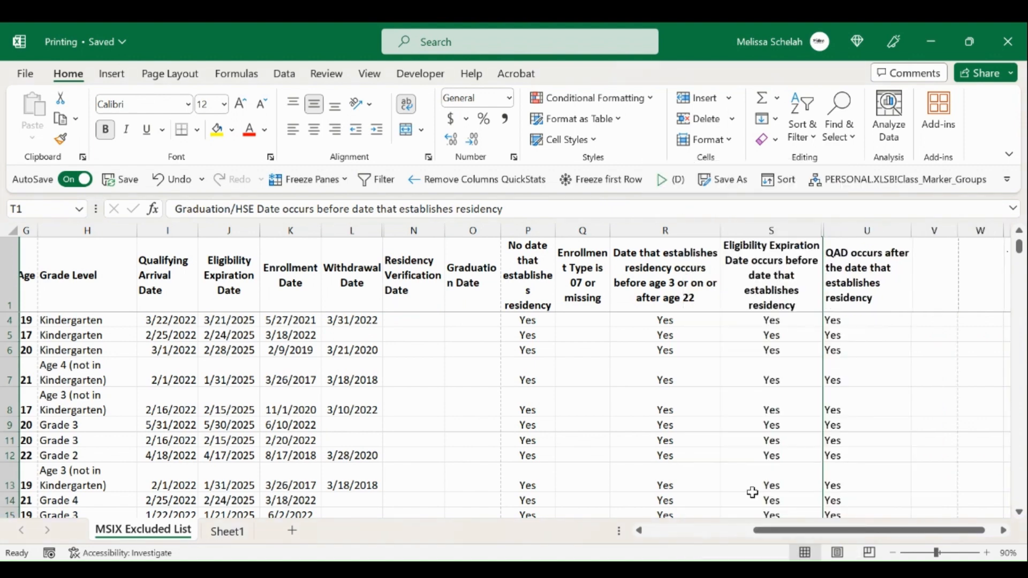
pyautogui.click(802, 367)
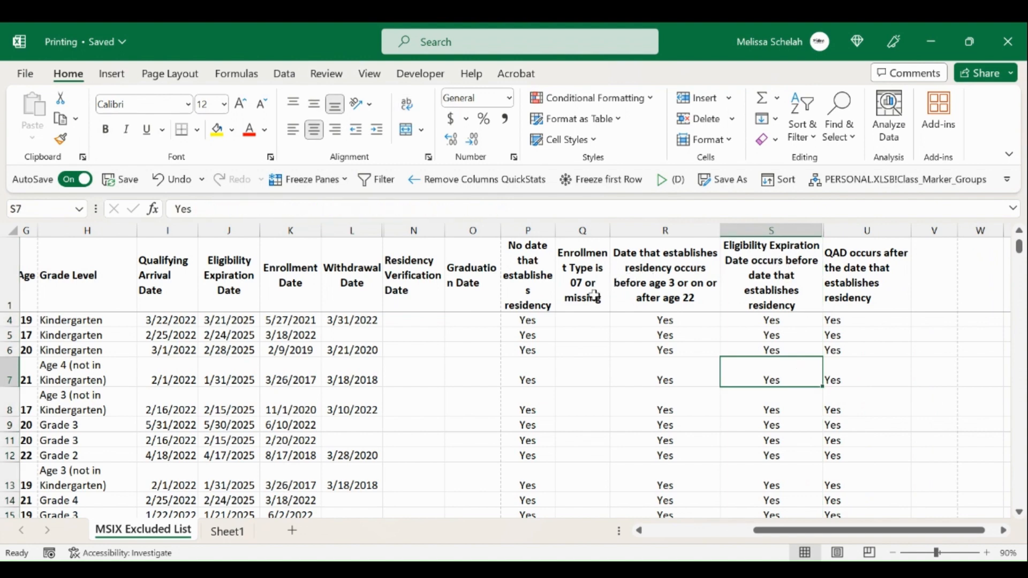
# - Reduce the font size of the headings in P1 through U1 to 9
pyautogui.click(538, 279)
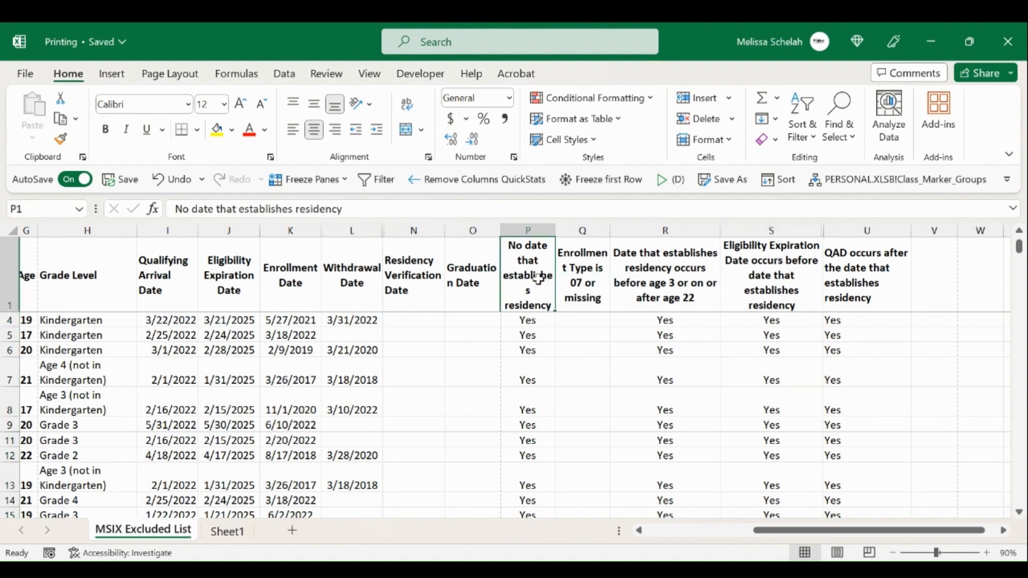
pyautogui.moveTo(538, 279); pyautogui.dragTo(849, 270)
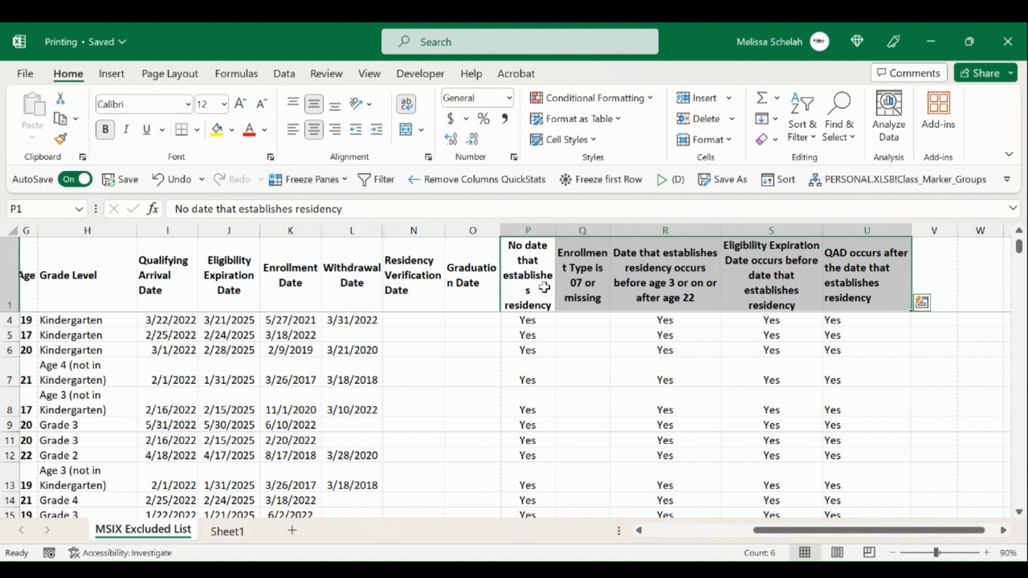
pyautogui.click(260, 109)
pyautogui.click(262, 109)
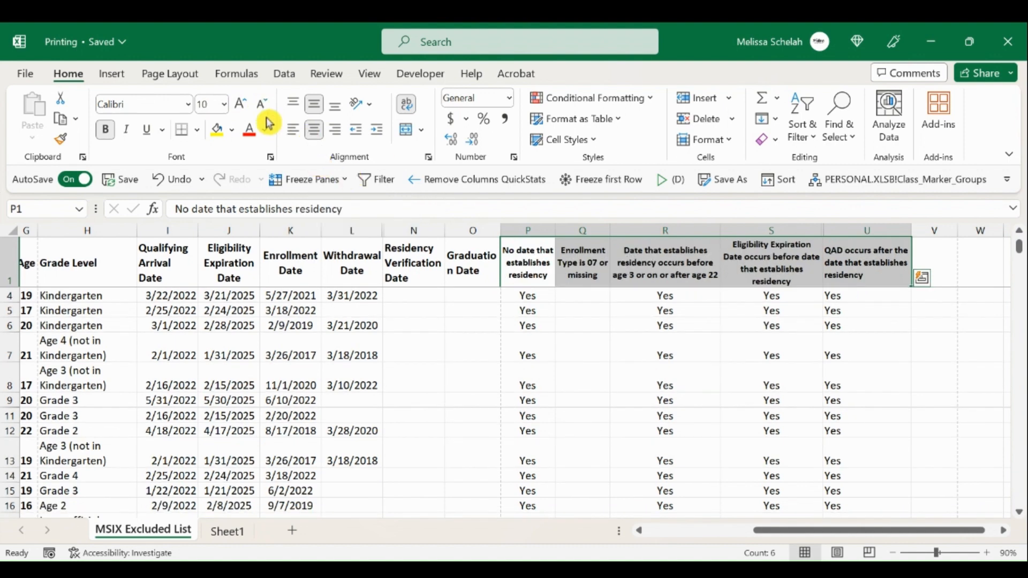
pyautogui.click(262, 109)
pyautogui.click(578, 259)
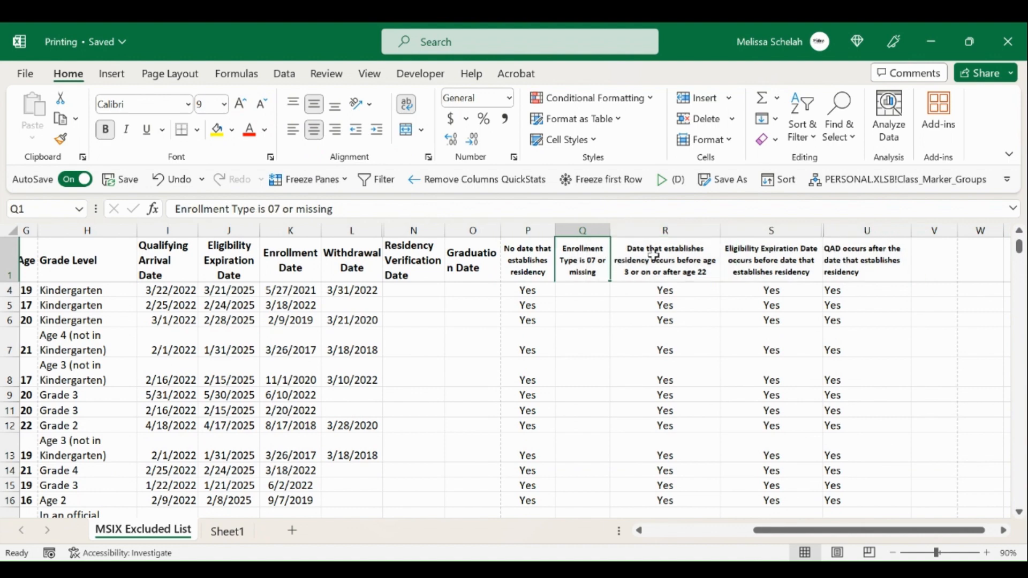
# - Narrow columns R, S and U so their small headings wrap onto more lines
pyautogui.moveTo(717, 231); pyautogui.dragTo(683, 231)
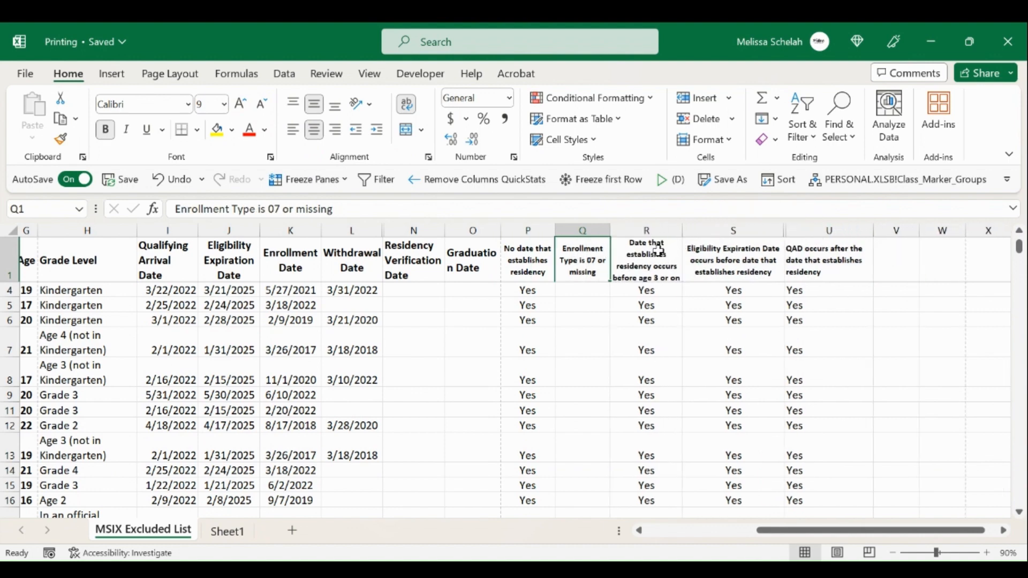
pyautogui.click(658, 251)
pyautogui.moveTo(782, 234); pyautogui.dragTo(759, 235)
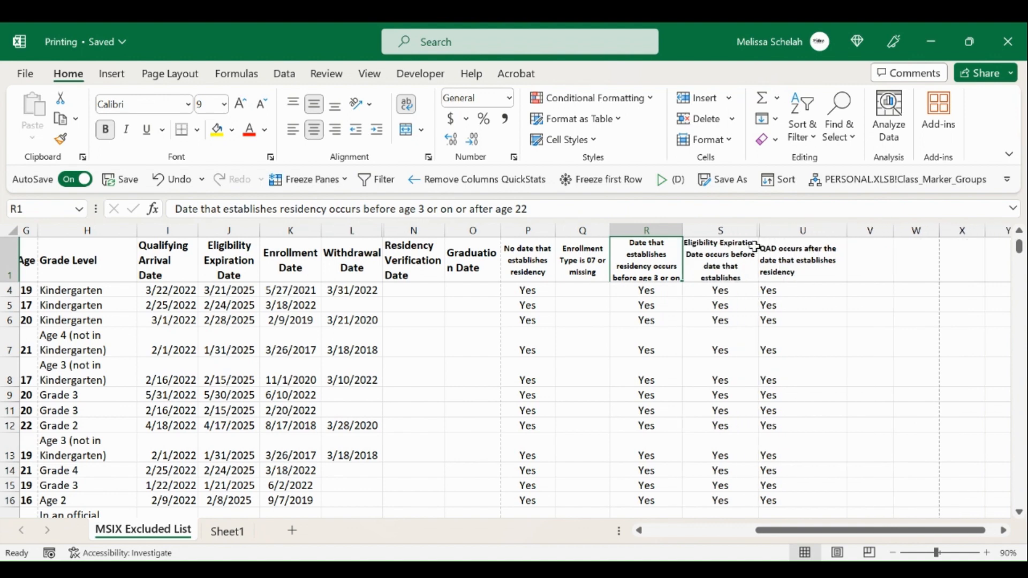
pyautogui.click(738, 266)
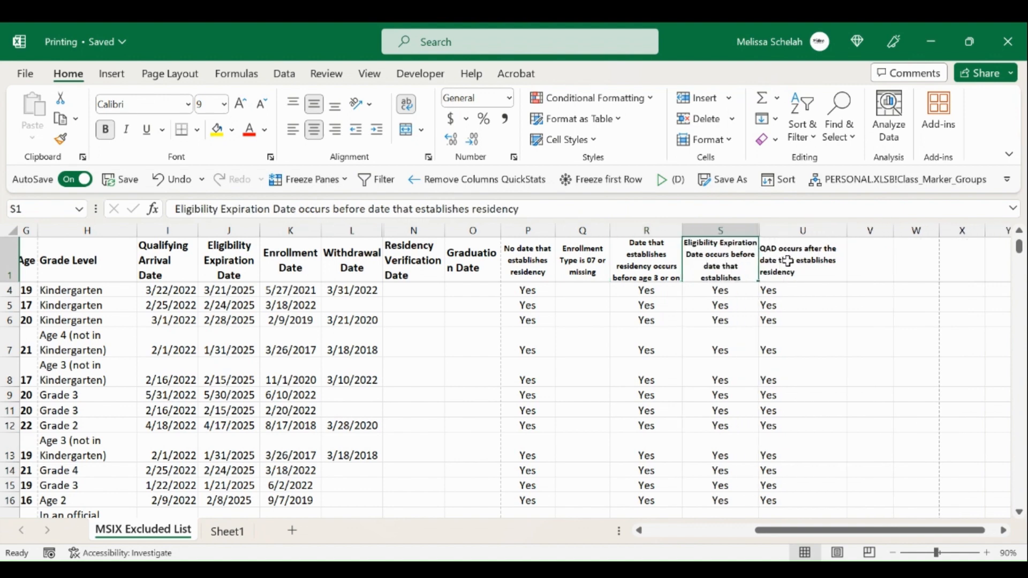
pyautogui.click(812, 254)
pyautogui.moveTo(844, 236); pyautogui.dragTo(812, 250)
pyautogui.click(449, 265)
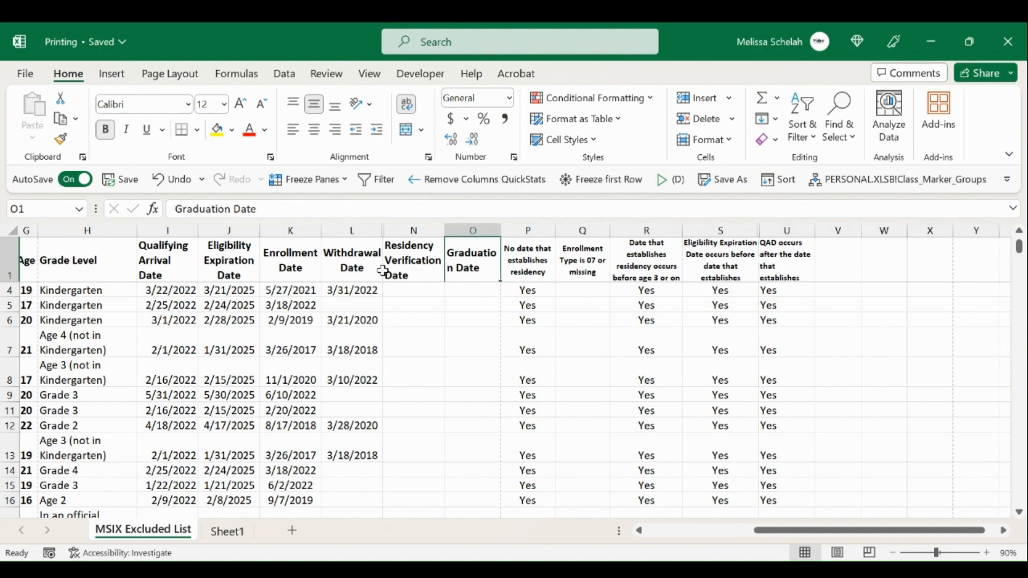
# - Narrow the Grade Level and Last Name 1 columns so they fit closely around their contents
pyautogui.click(392, 269)
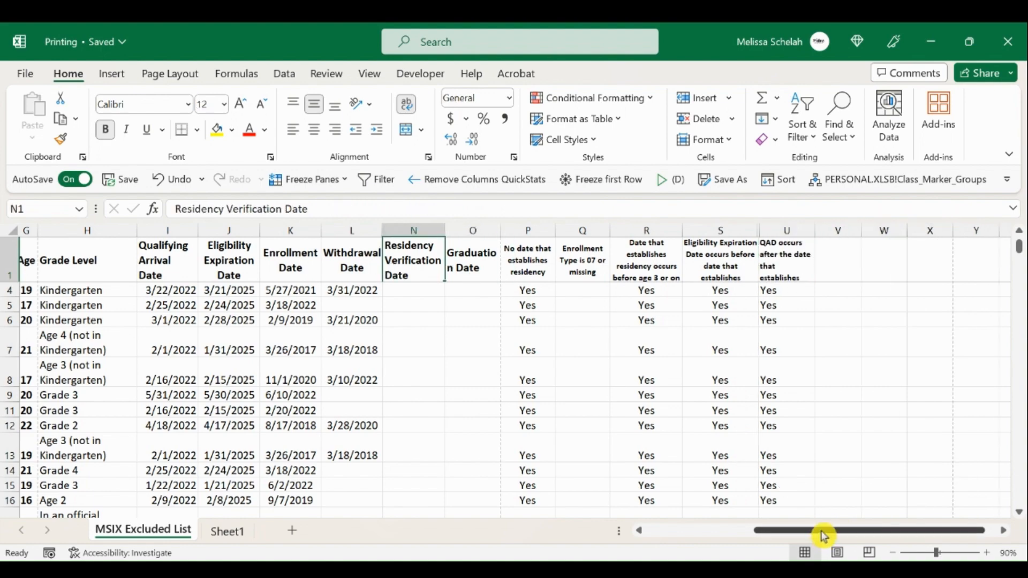
pyautogui.moveTo(821, 538); pyautogui.dragTo(614, 540)
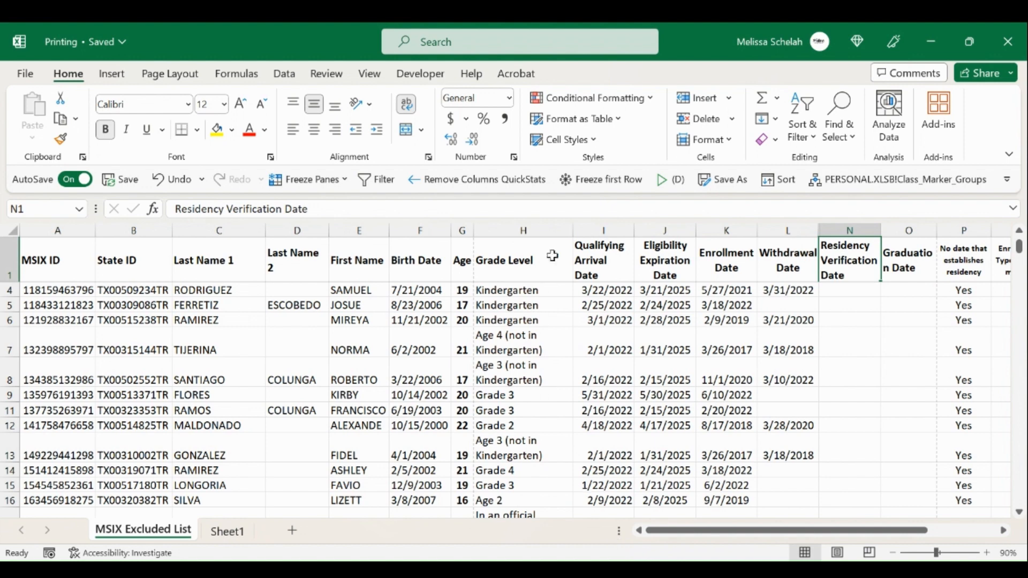
pyautogui.moveTo(572, 230); pyautogui.dragTo(548, 234)
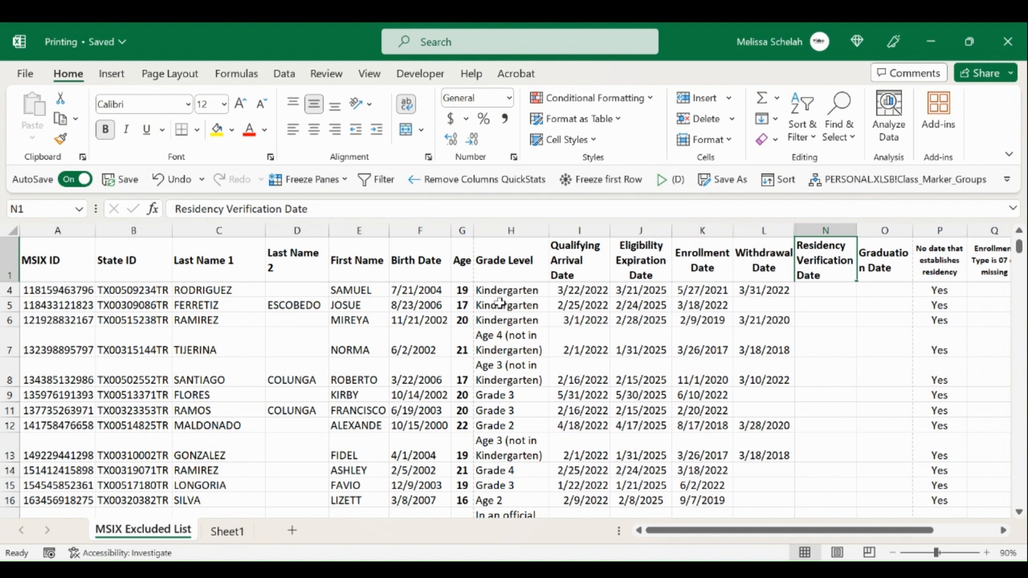
pyautogui.moveTo(263, 231); pyautogui.dragTo(245, 234)
pyautogui.click(114, 317)
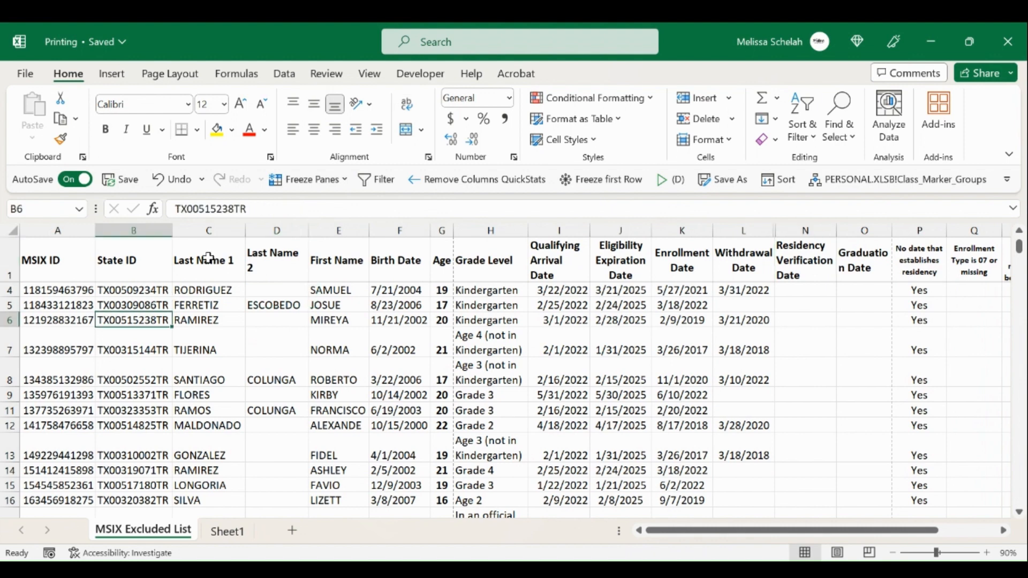
# - Toggle text wrapping for the entire Last Name 1 column
pyautogui.click(209, 228)
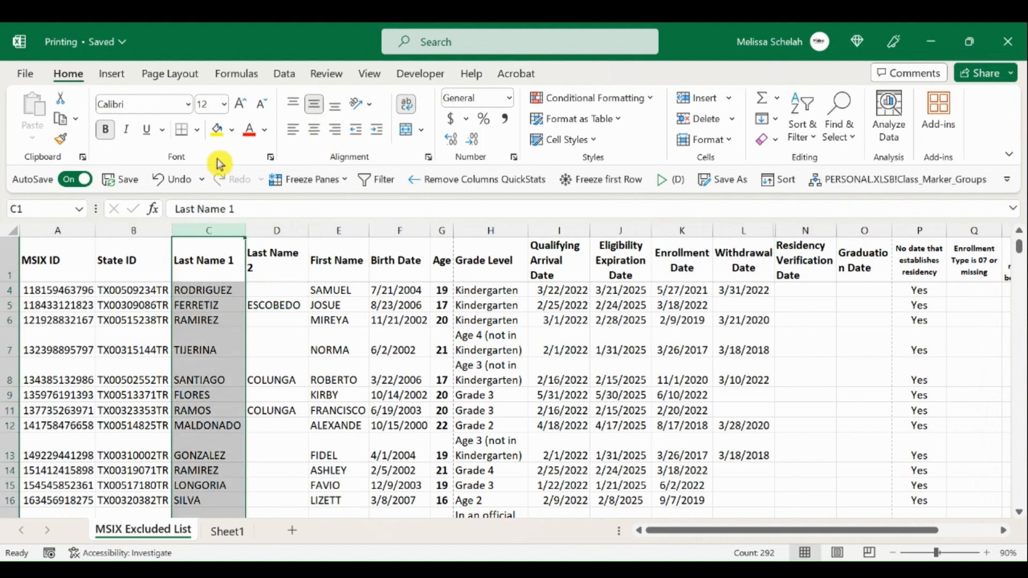
pyautogui.click(409, 109)
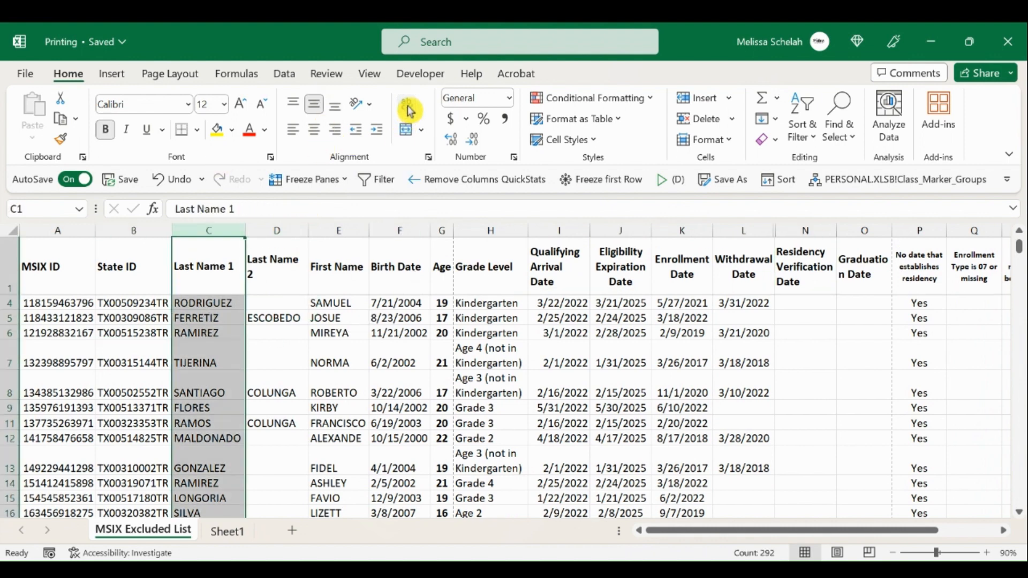
pyautogui.click(219, 355)
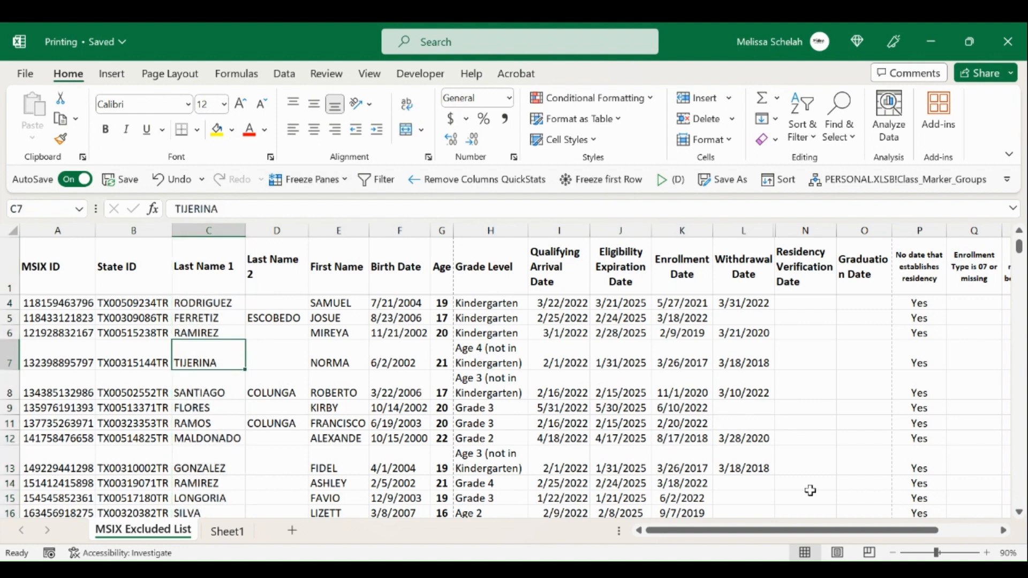
pyautogui.moveTo(716, 531); pyautogui.dragTo(676, 536)
pyautogui.click(40, 273)
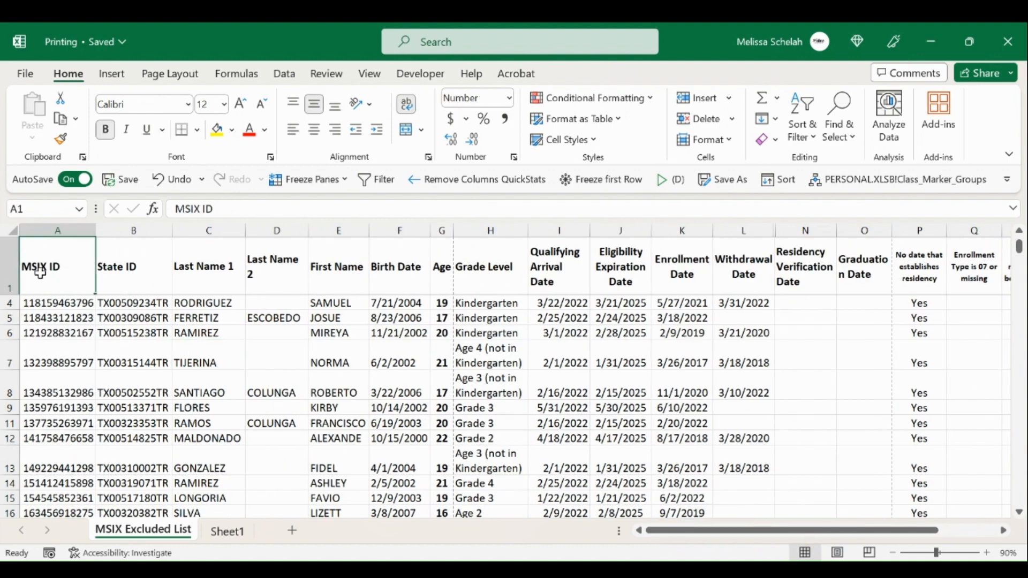
# - Examine the first pages of the print preview to see how the columns are spread over the pages
pyautogui.click(23, 78)
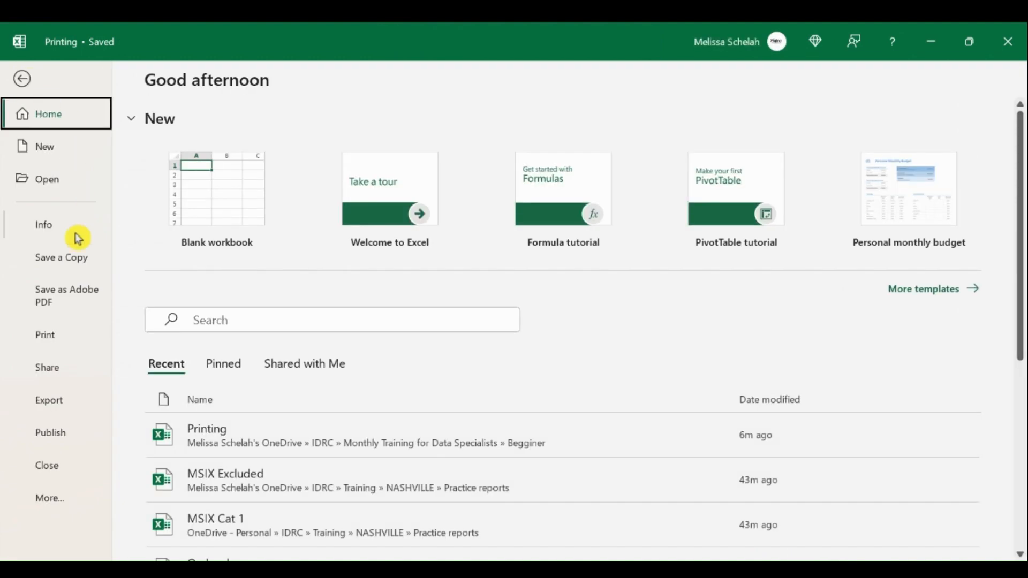
pyautogui.click(51, 334)
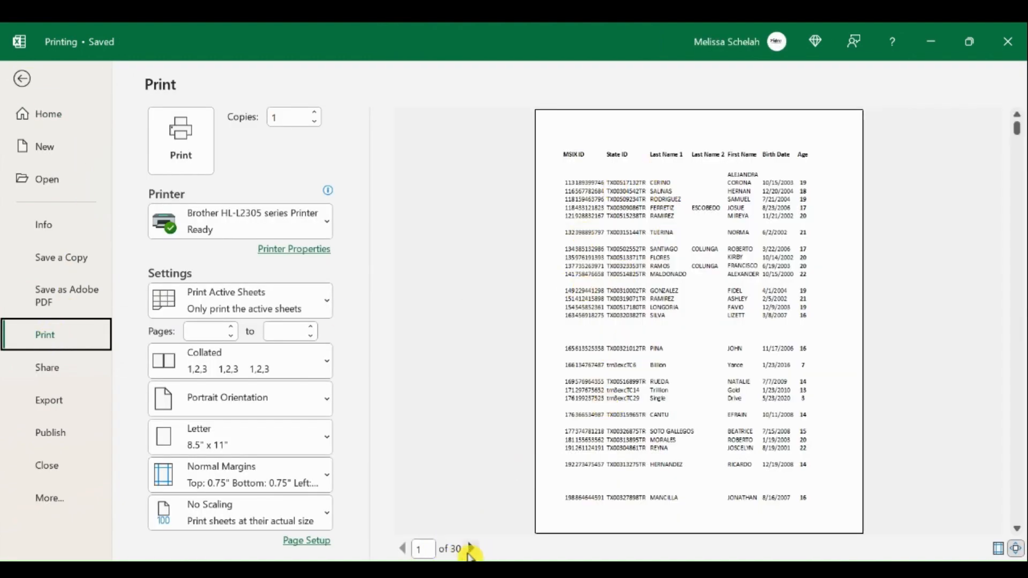
pyautogui.click(471, 548)
pyautogui.click(471, 548)
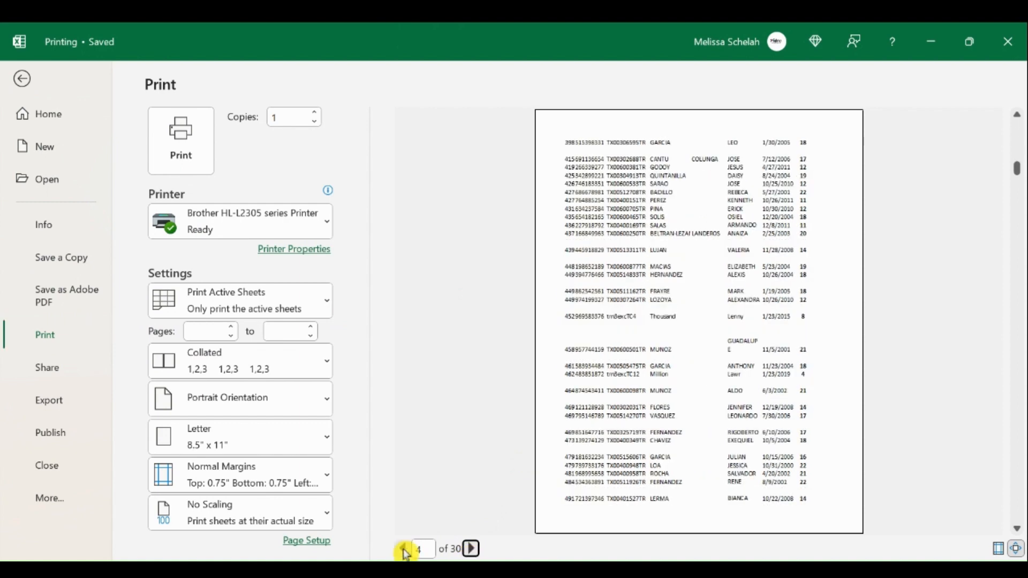
pyautogui.click(403, 548)
pyautogui.click(402, 548)
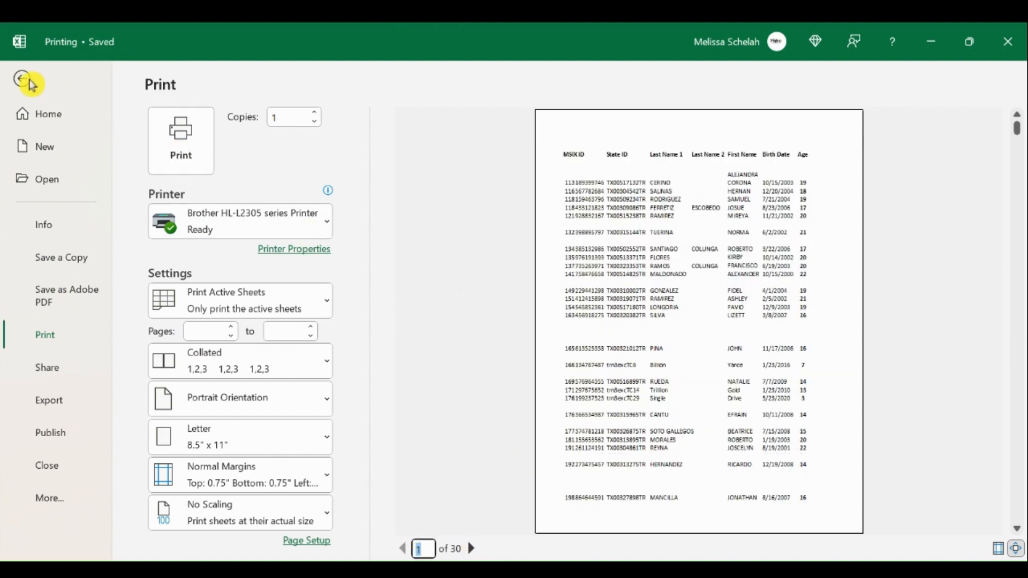
pyautogui.click(22, 78)
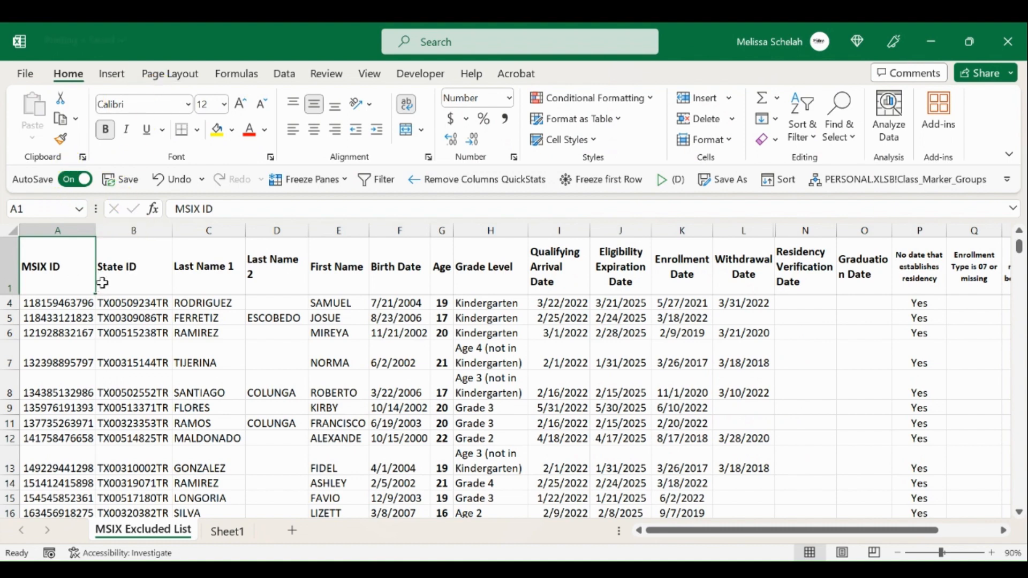
# - Set the sheet's page orientation to Landscape and its margins to Narrow
pyautogui.click(180, 80)
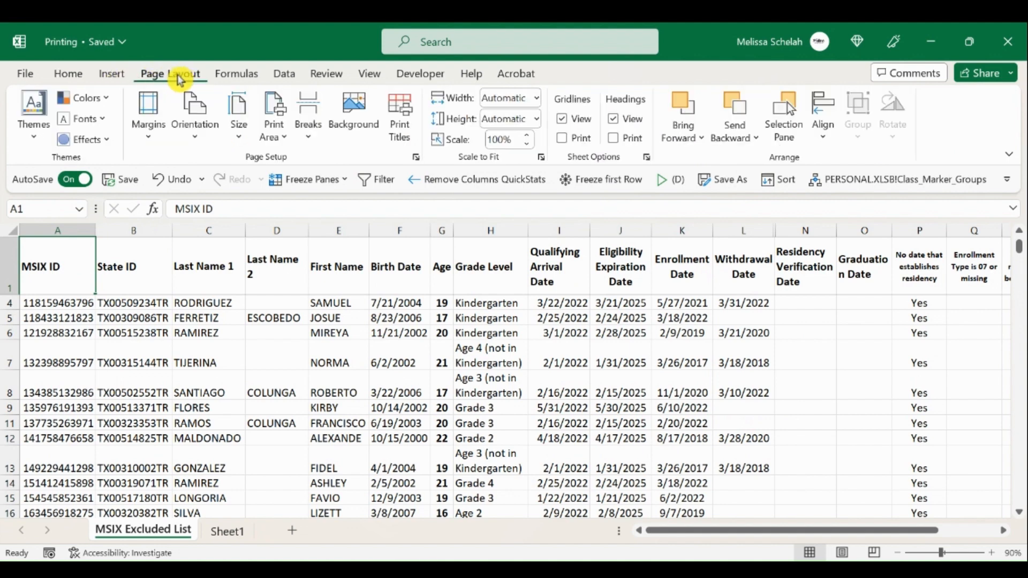
pyautogui.click(196, 139)
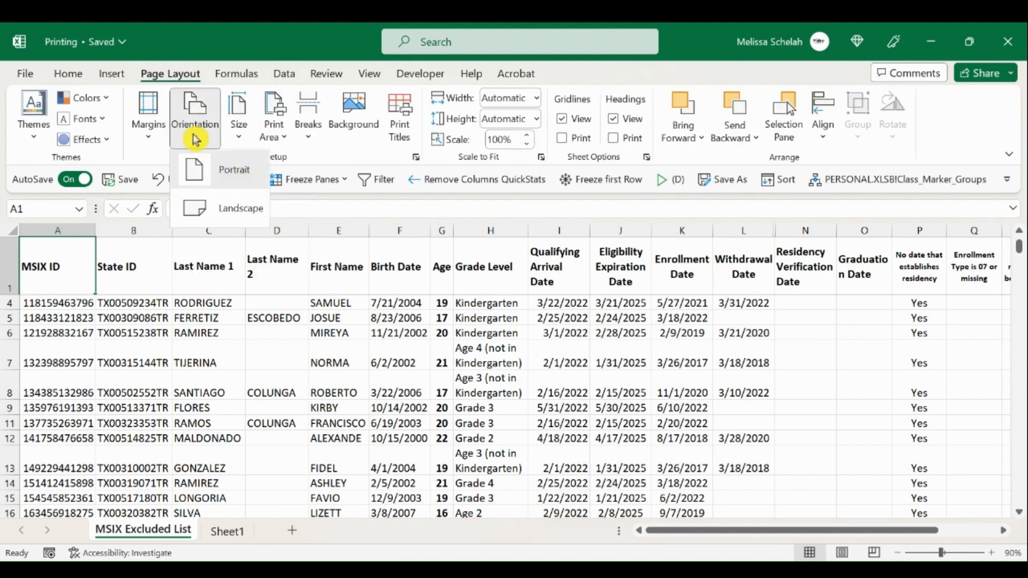
pyautogui.click(238, 216)
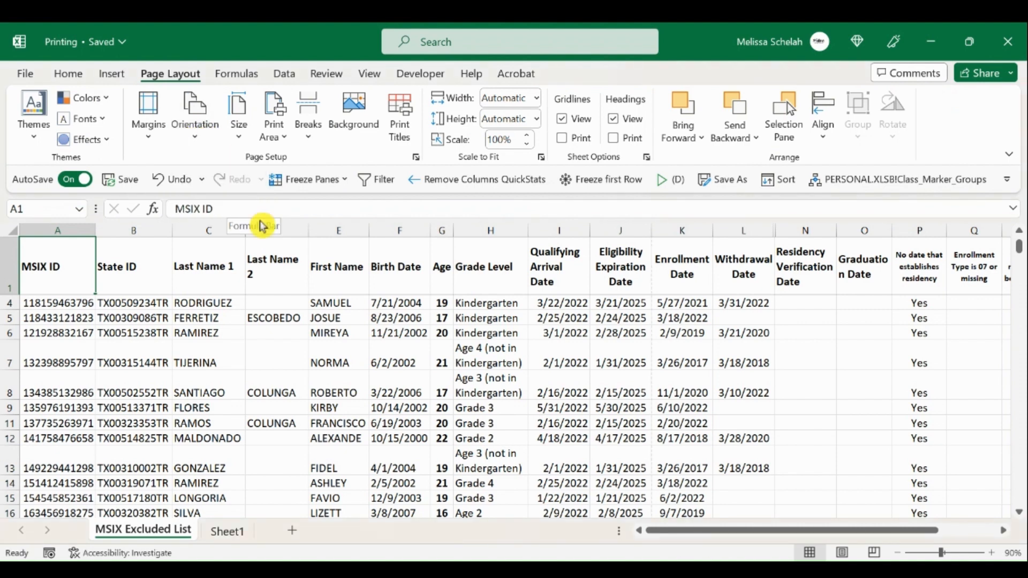
pyautogui.click(151, 142)
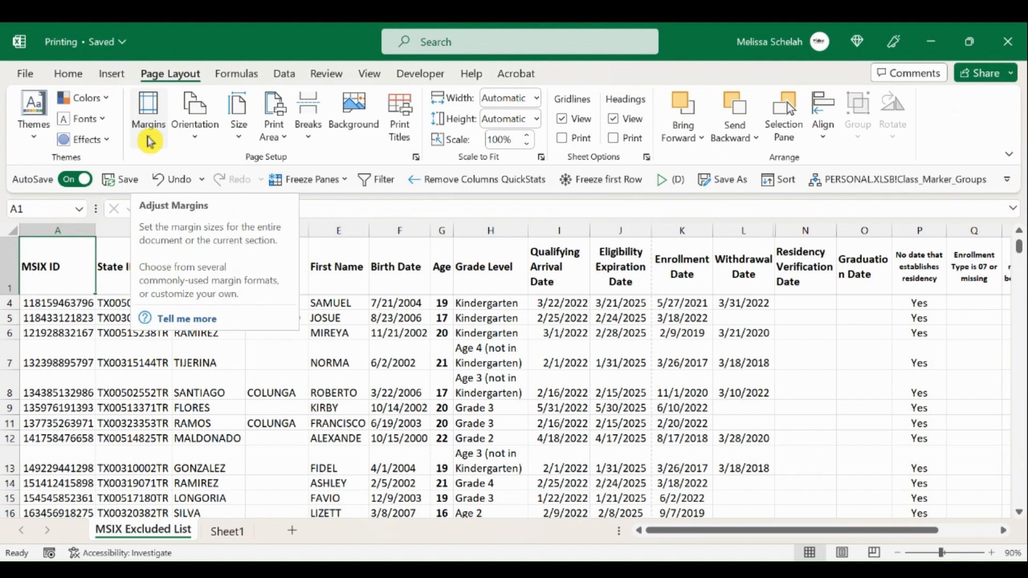
pyautogui.click(150, 142)
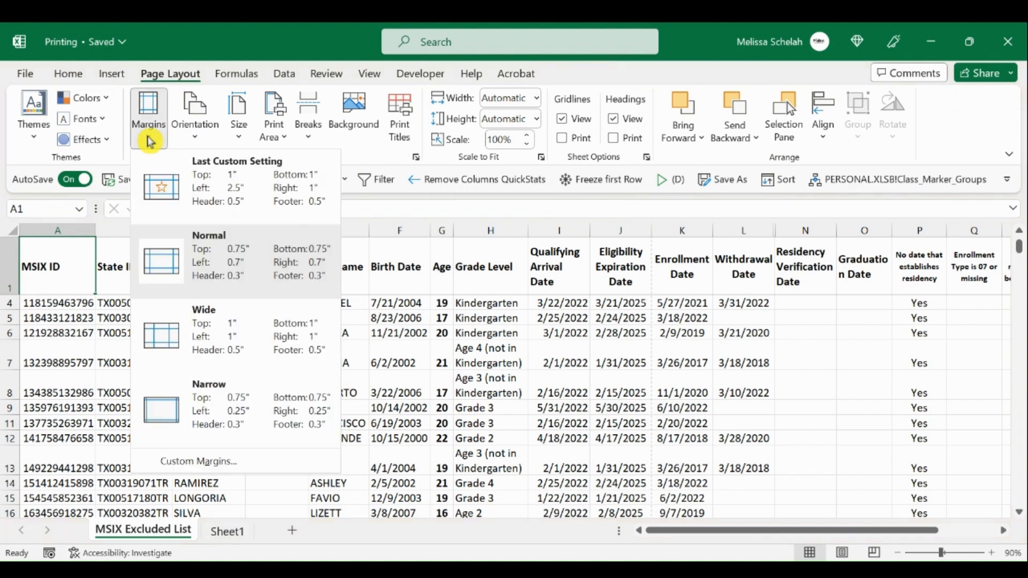
pyautogui.click(239, 411)
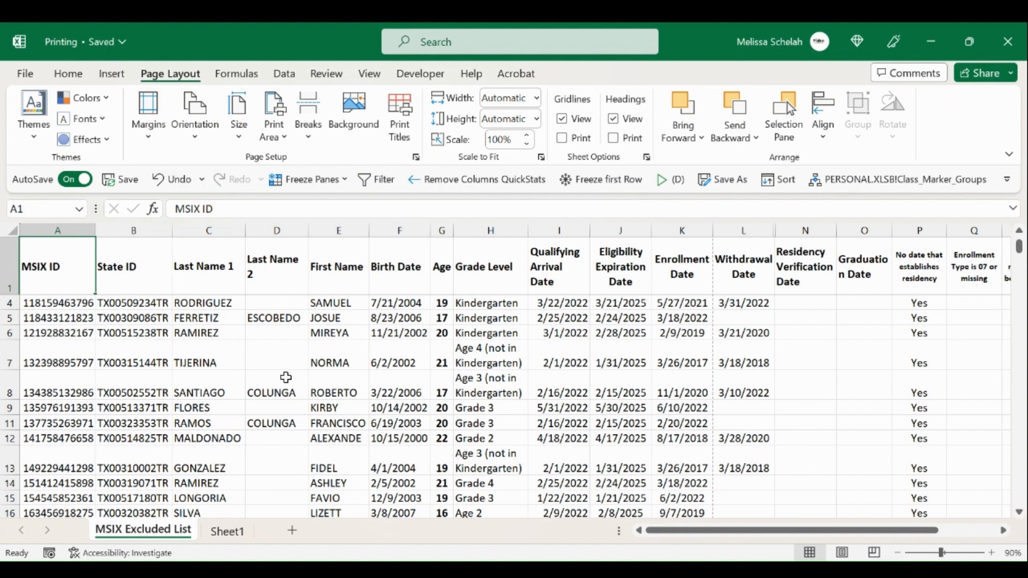
# - Set the print scaling to Fit All Columns on One Page
pyautogui.click(24, 76)
pyautogui.click(46, 336)
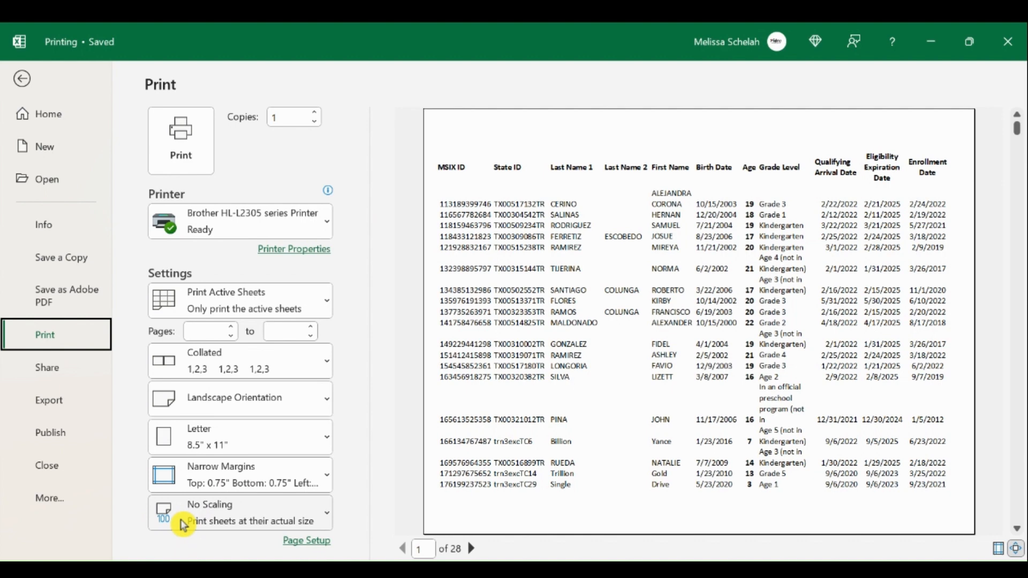
pyautogui.click(242, 516)
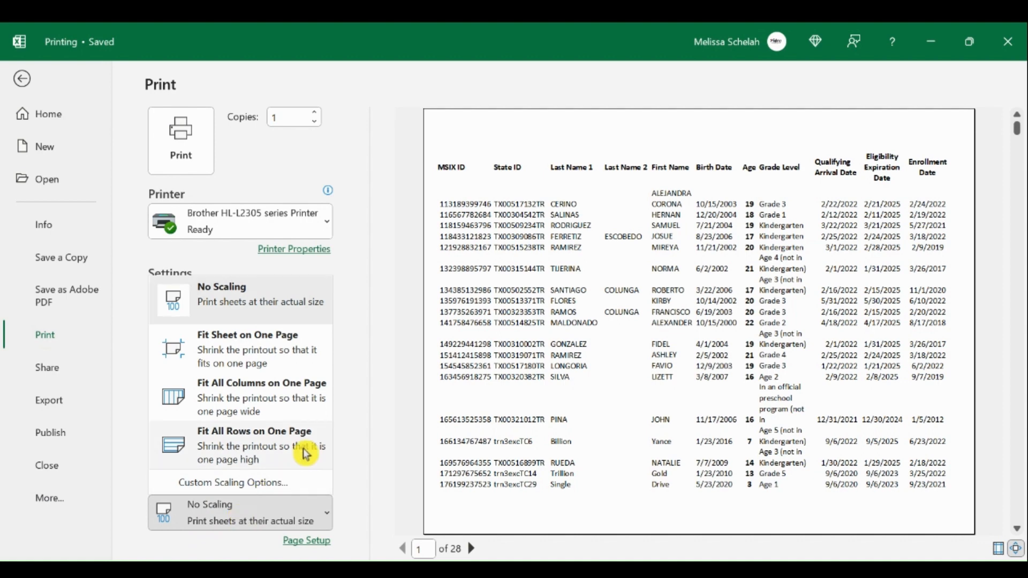
pyautogui.click(258, 397)
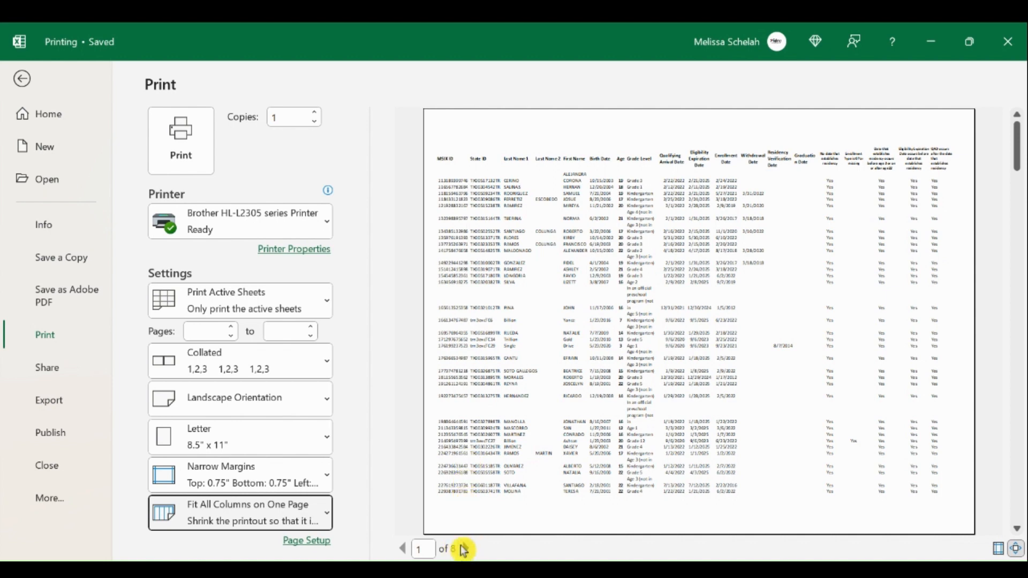
# - Page through the whole print preview and back to page 1, checking whether the columns fit and the headings repeat
pyautogui.click(466, 549)
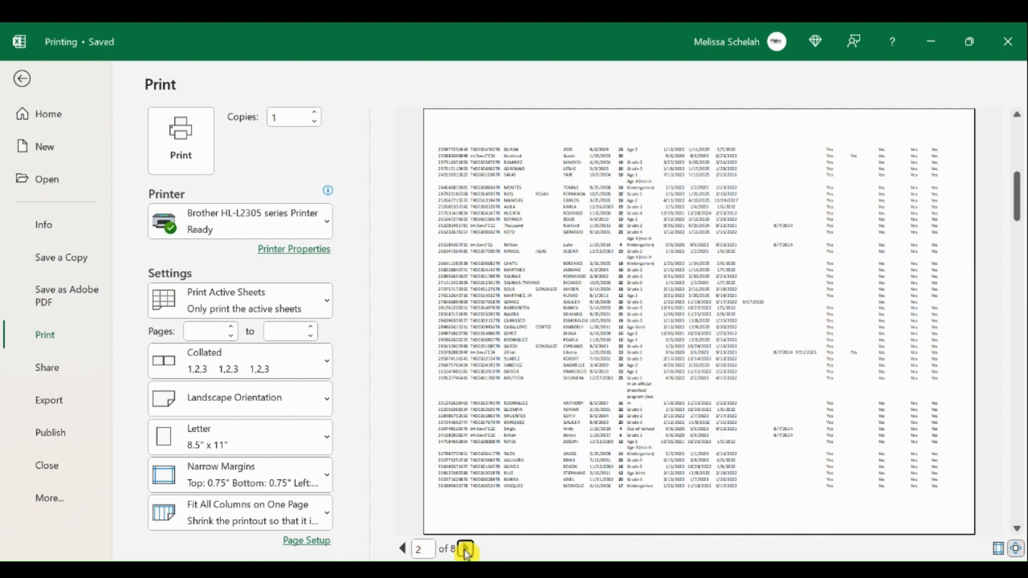
pyautogui.click(466, 550)
pyautogui.click(467, 550)
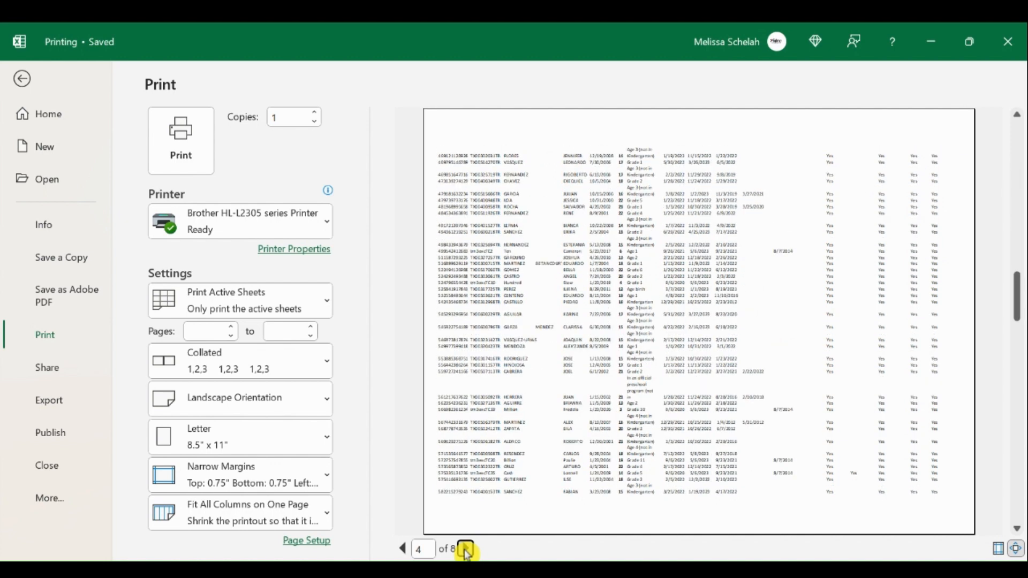
pyautogui.click(466, 549)
pyautogui.click(466, 549)
pyautogui.click(467, 550)
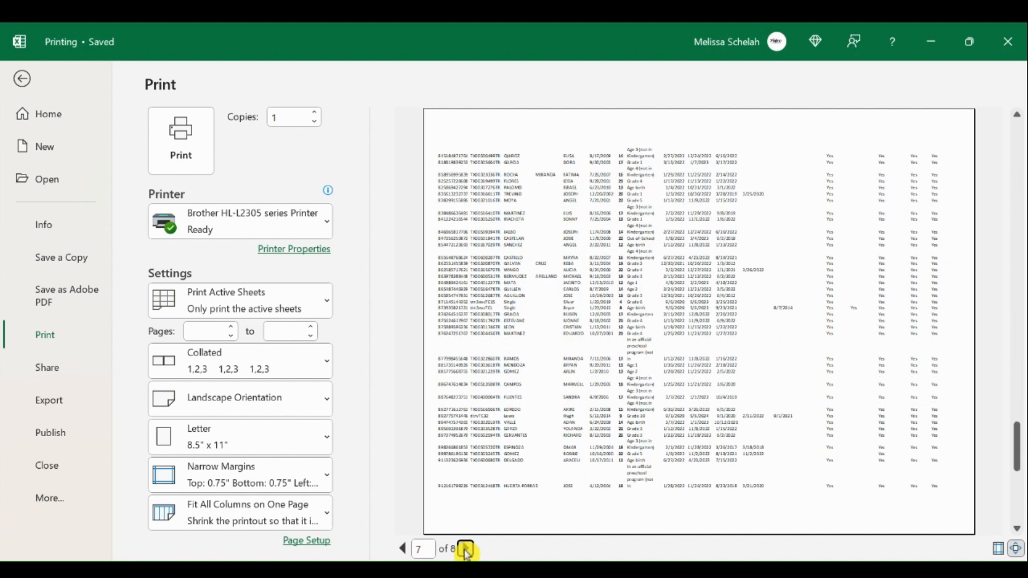
pyautogui.click(466, 550)
pyautogui.click(402, 549)
pyautogui.click(401, 548)
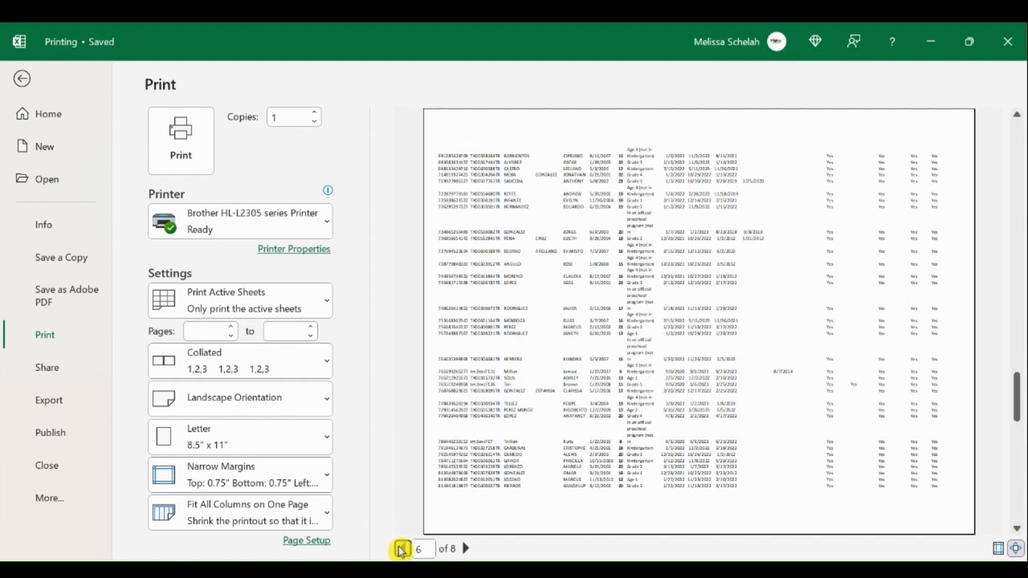
pyautogui.click(401, 548)
pyautogui.click(401, 549)
pyautogui.click(401, 548)
pyautogui.click(401, 549)
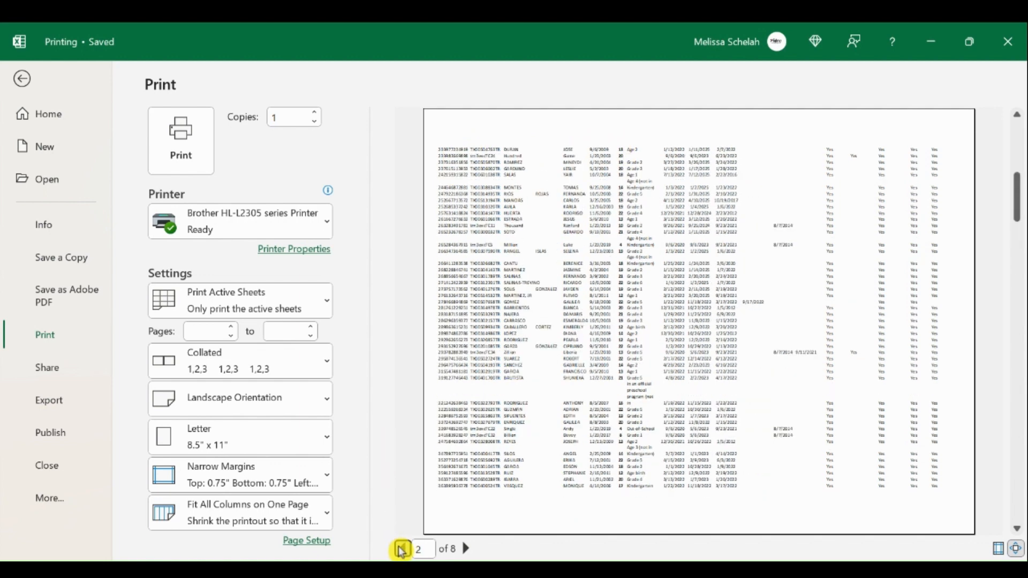
pyautogui.click(401, 548)
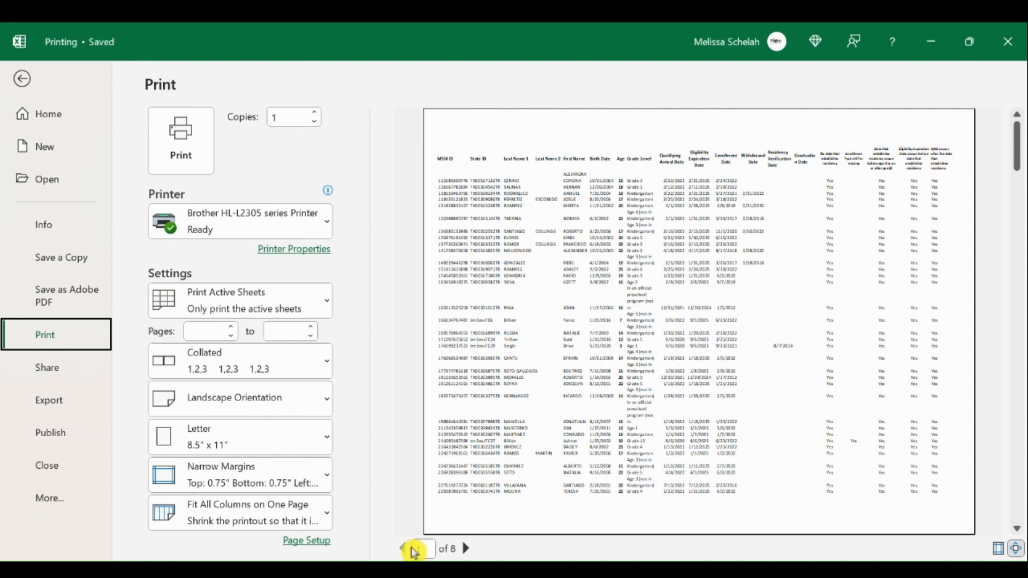
pyautogui.click(23, 81)
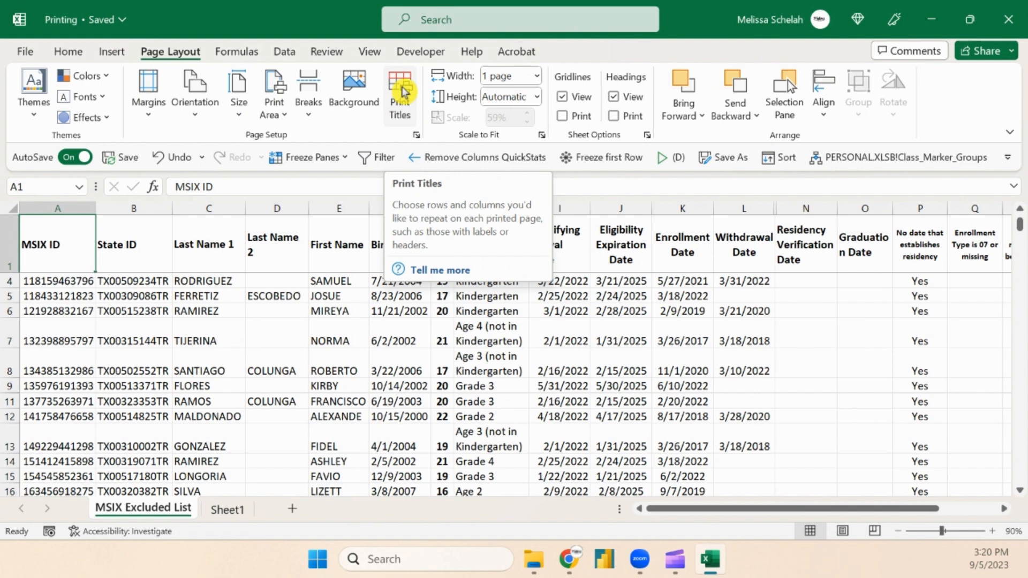
# - Set row 1 ($1:$1) as the print title row to repeat at the top of every page
pyautogui.click(402, 92)
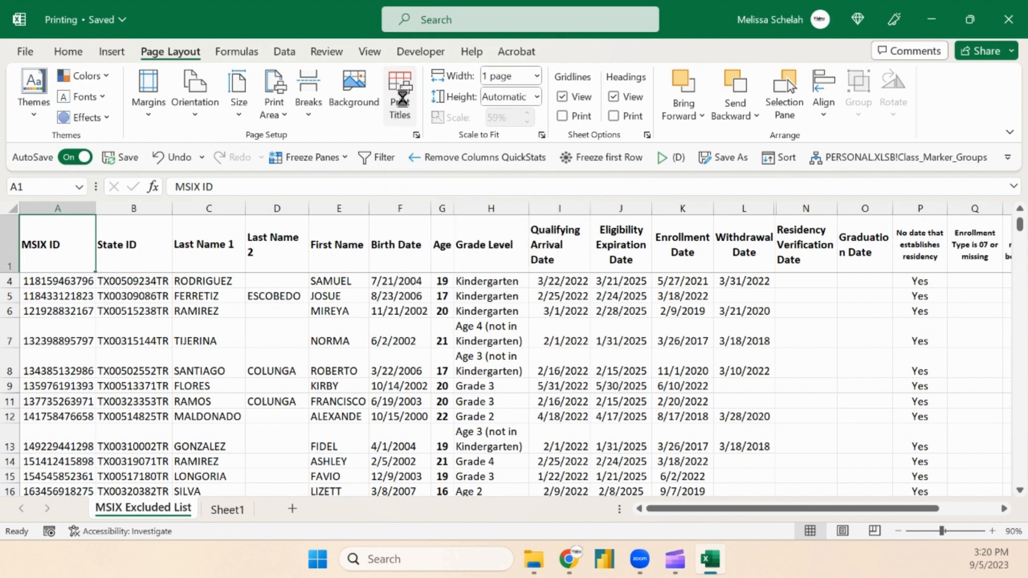
pyautogui.moveTo(489, 159); pyautogui.dragTo(444, 142)
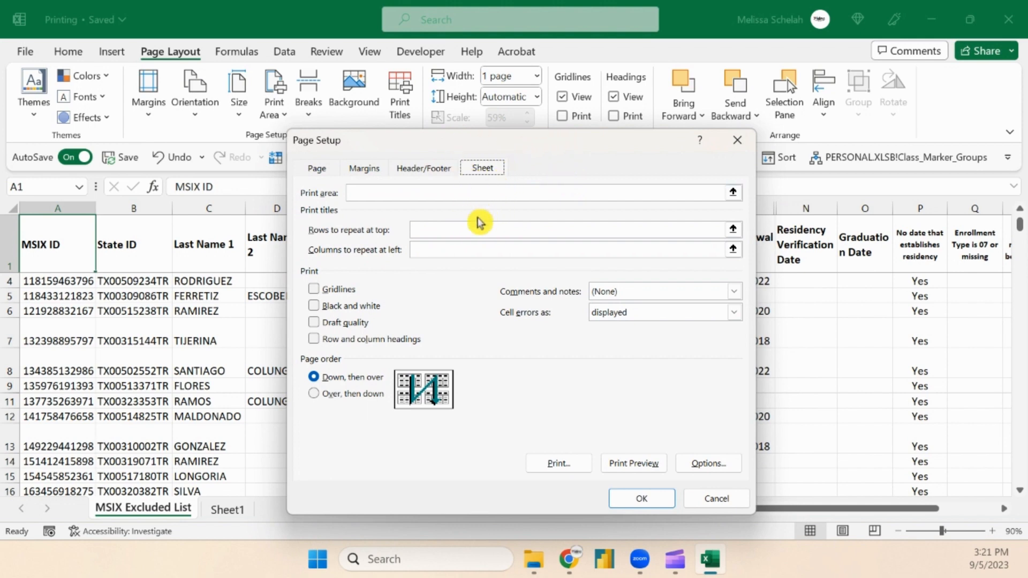
pyautogui.click(418, 247)
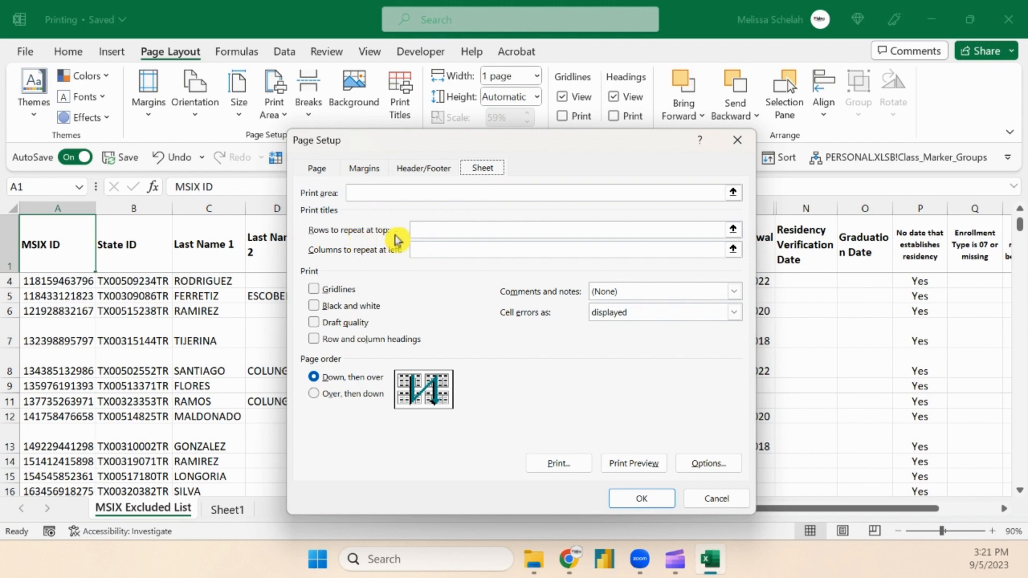
pyautogui.click(426, 232)
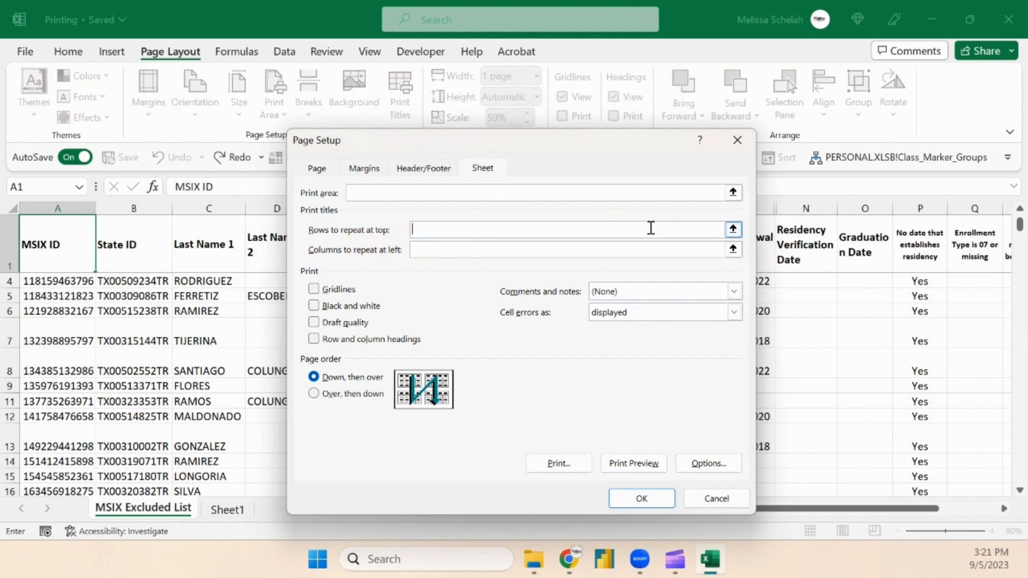
pyautogui.click(734, 230)
pyautogui.click(733, 234)
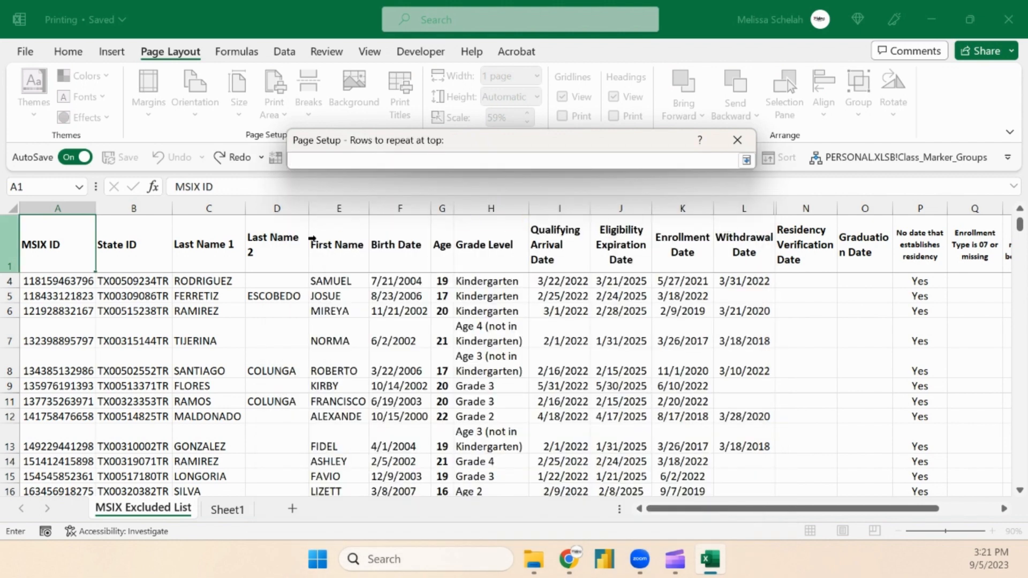
pyautogui.click(2, 242)
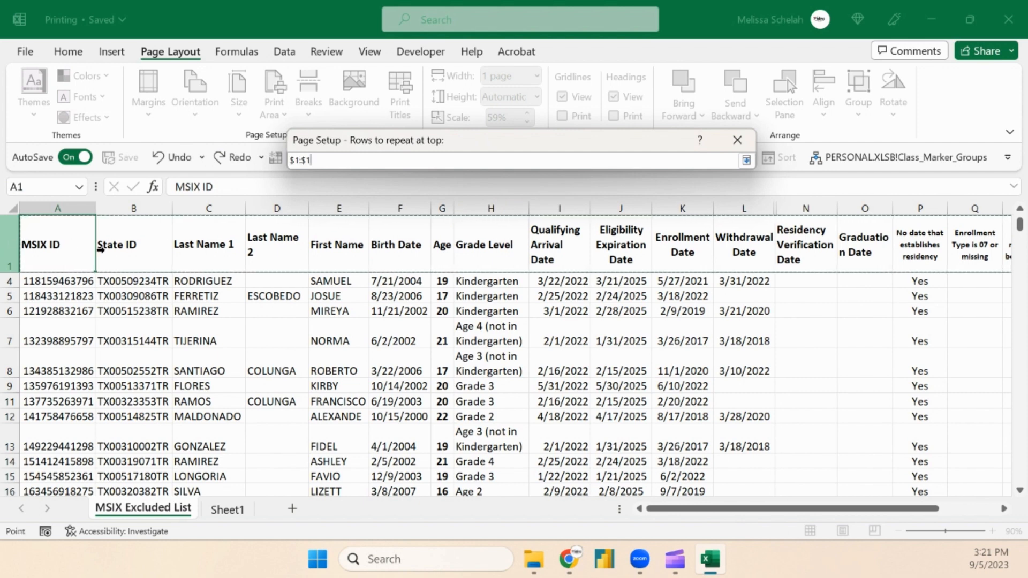
pyautogui.click(746, 161)
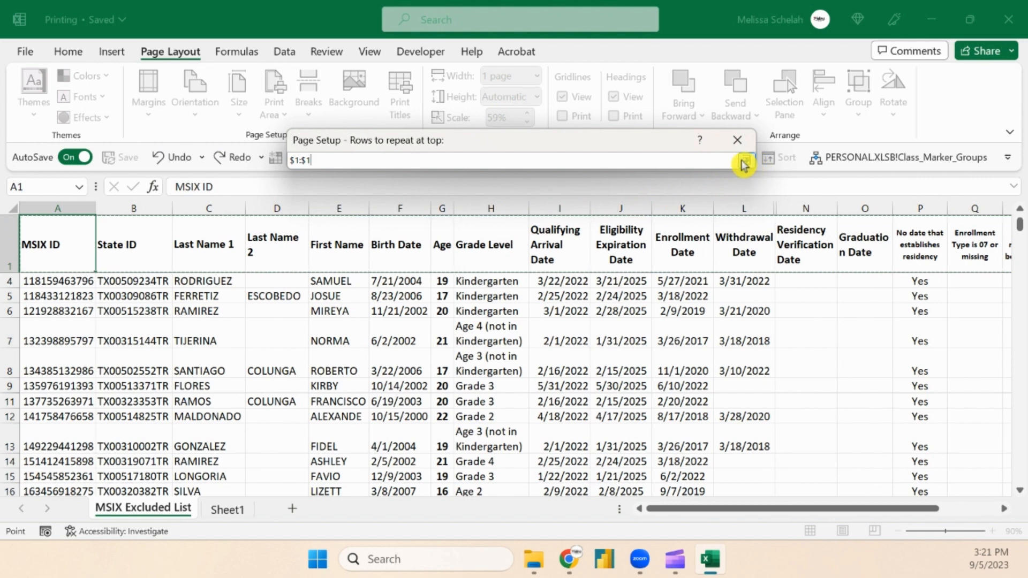
pyautogui.click(745, 162)
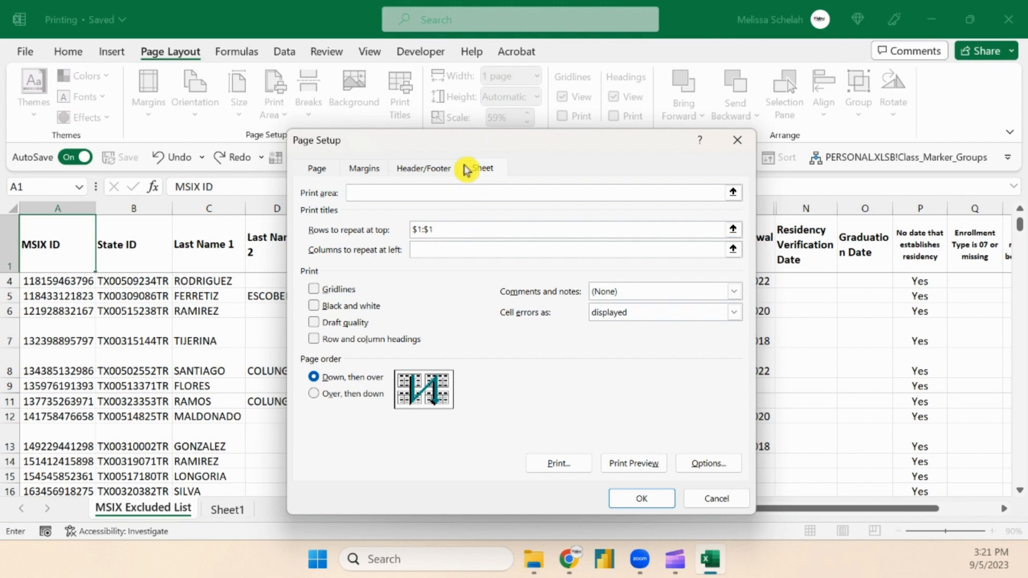
# - Create a custom page header whose center section reads MSIX EXCLUDED LIST with 10/1/2023 on the line below
pyautogui.click(420, 169)
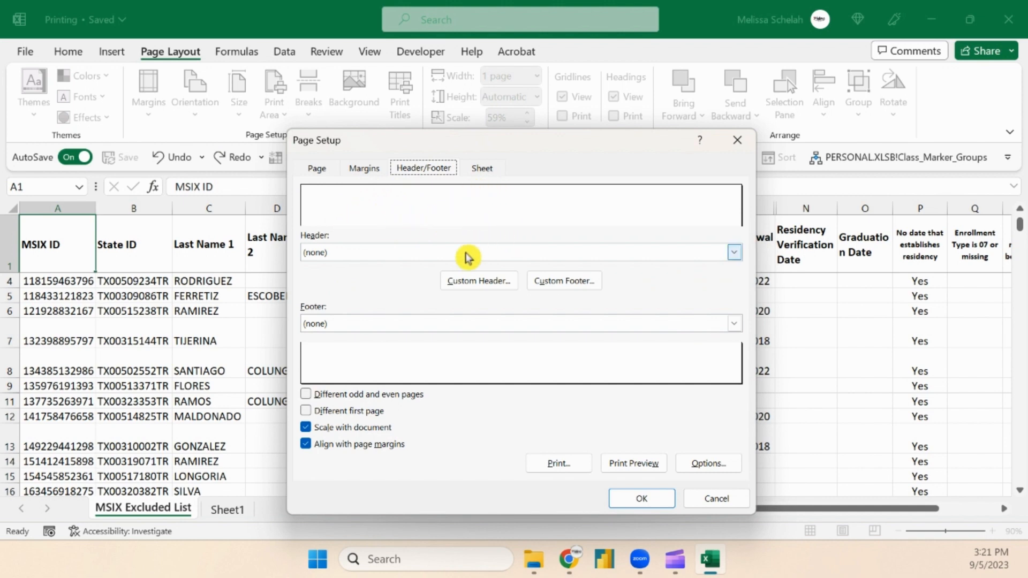
pyautogui.click(477, 281)
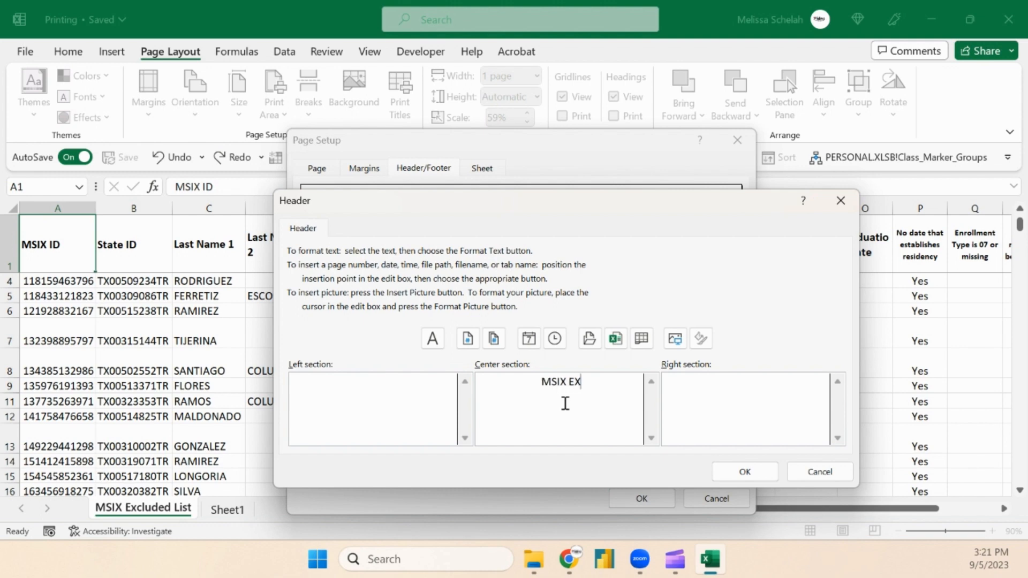
pyautogui.click(564, 403)
pyautogui.write('MSIX EXCLUDED LIST')
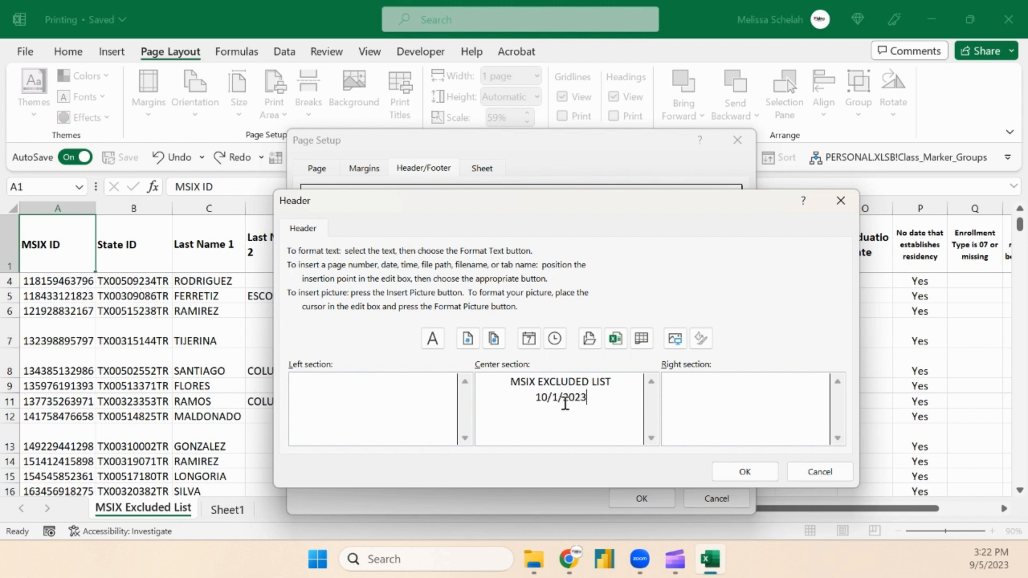
# - Format both lines of the center header text as Calibri, Bold, size 14, and accept the custom header
pyautogui.moveTo(609, 398); pyautogui.dragTo(516, 384)
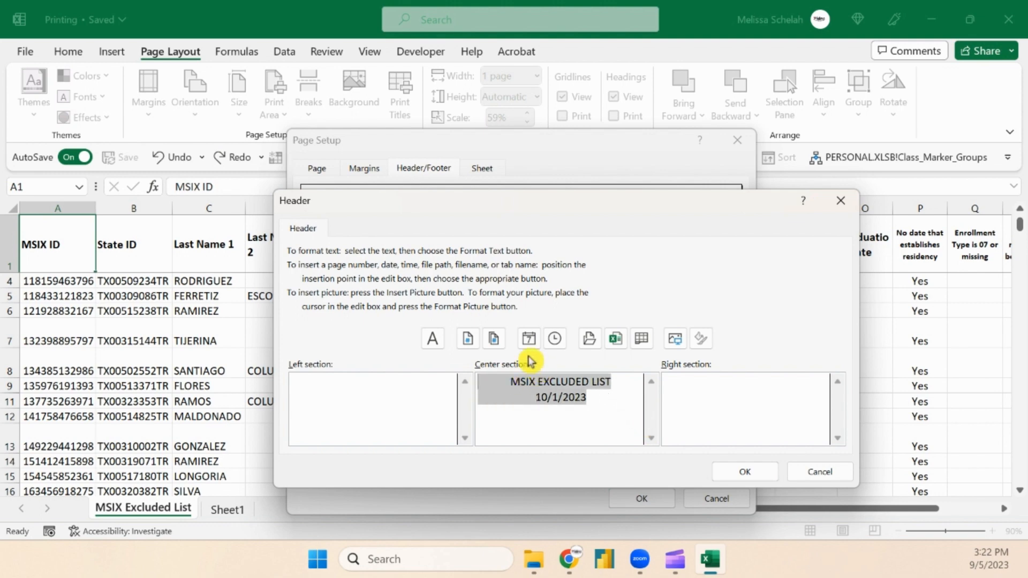
pyautogui.click(429, 339)
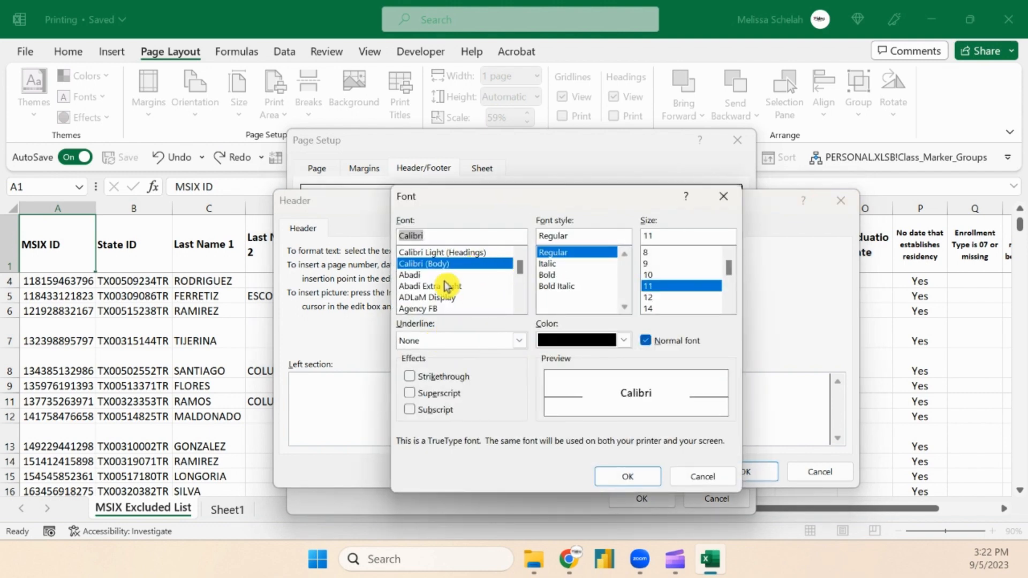
pyautogui.click(492, 285)
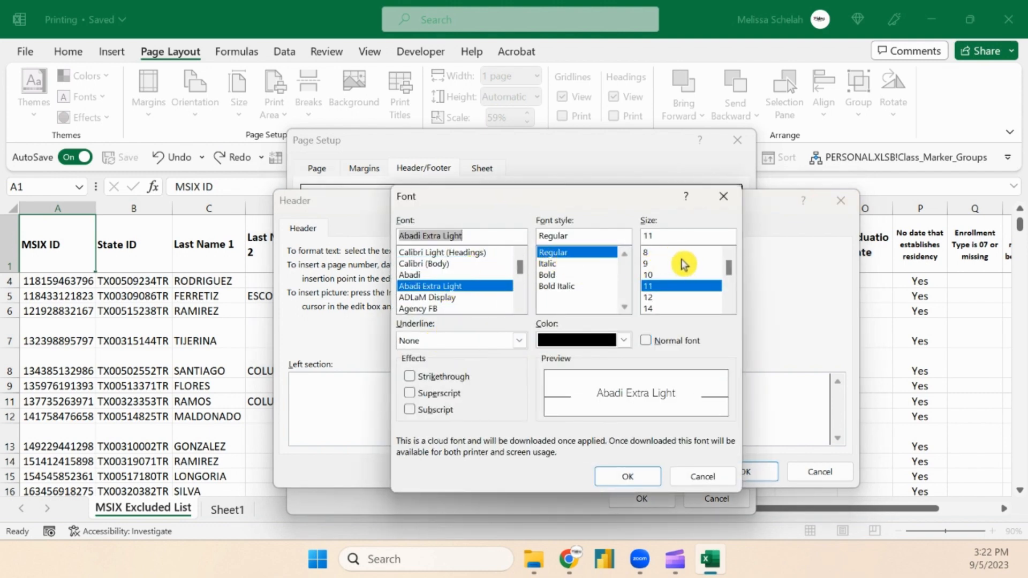
pyautogui.click(444, 264)
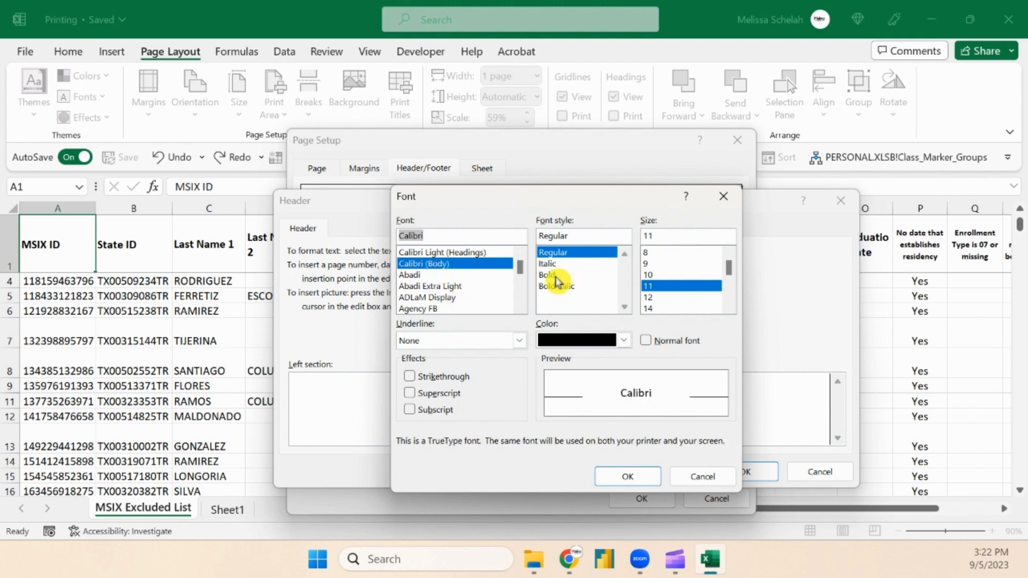
pyautogui.click(557, 275)
pyautogui.click(677, 309)
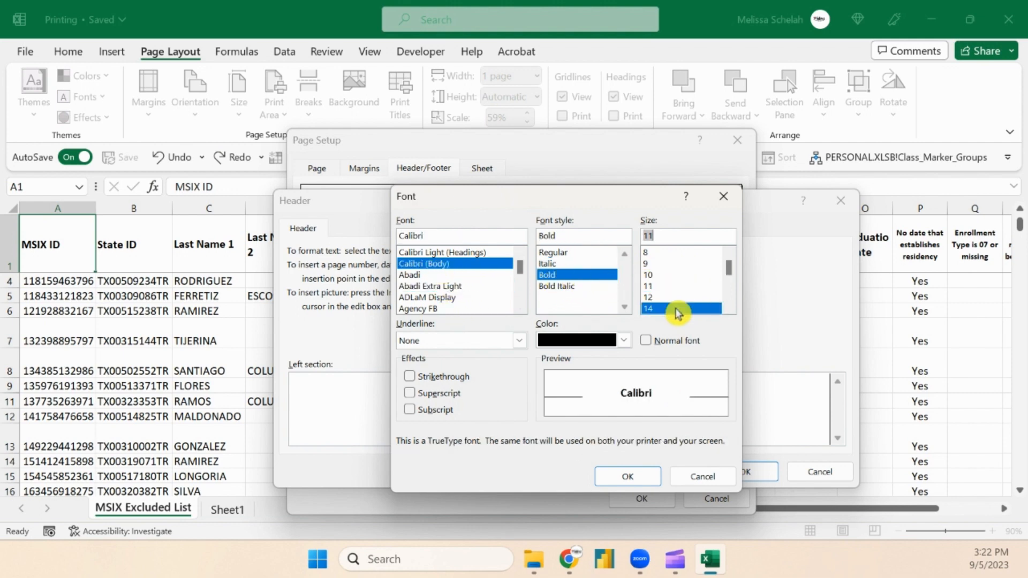
pyautogui.click(621, 476)
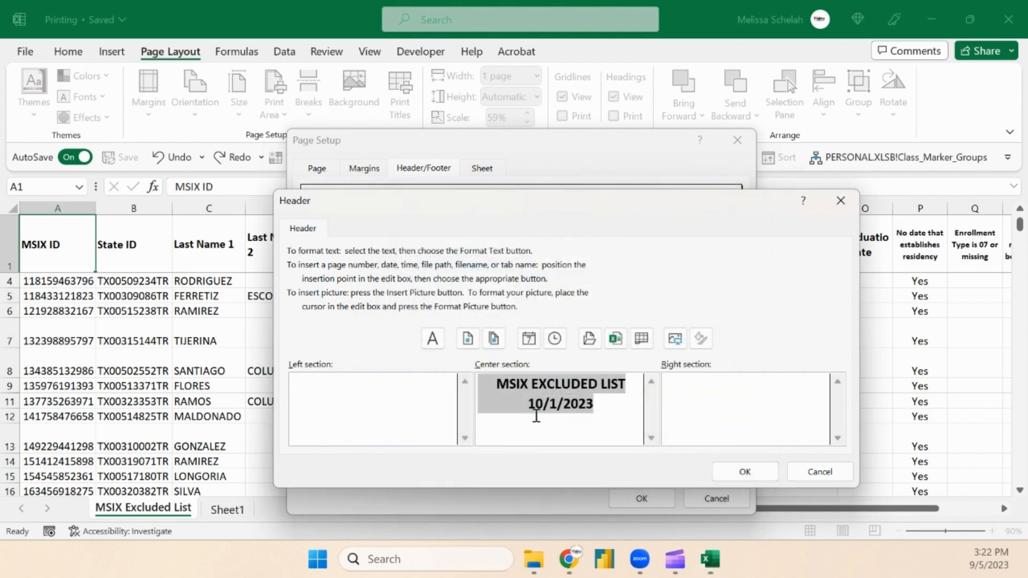
pyautogui.click(624, 397)
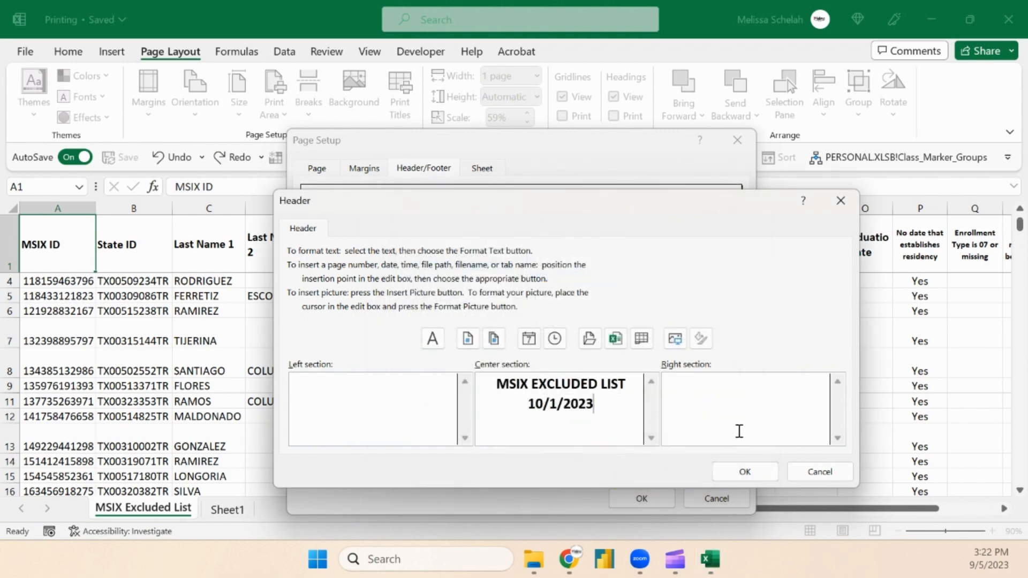
pyautogui.click(747, 473)
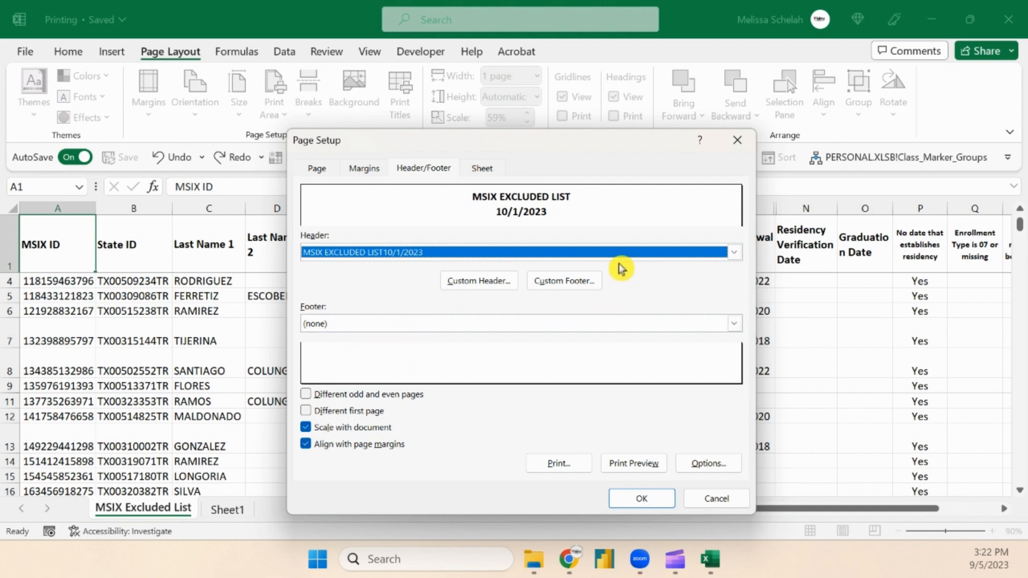
# - Create a custom footer with the page number in its right section
pyautogui.click(583, 285)
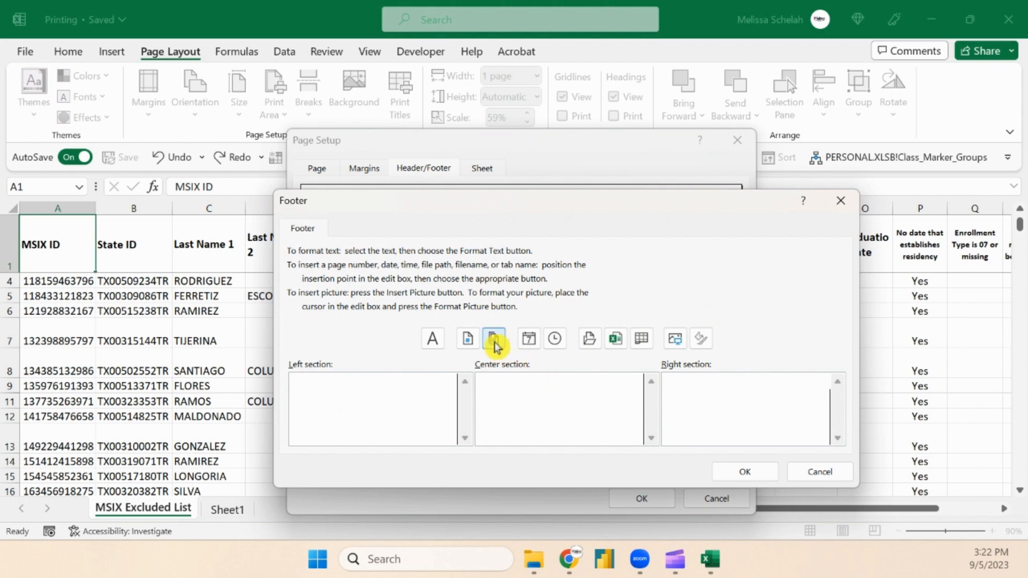
pyautogui.click(467, 344)
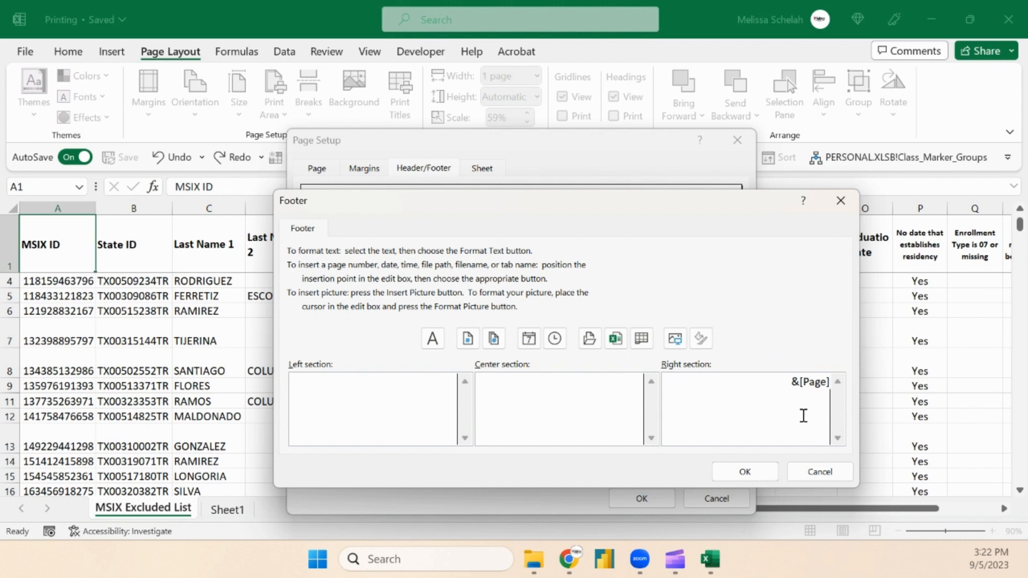
pyautogui.click(747, 472)
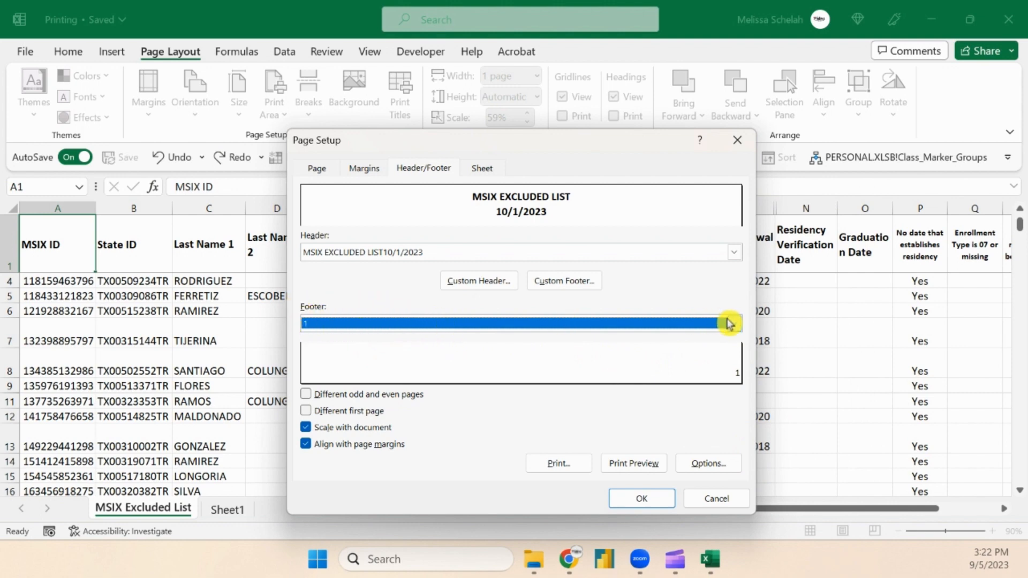
# - Choose the preset footer "Page 1 of ?" and apply the page setup
pyautogui.click(736, 323)
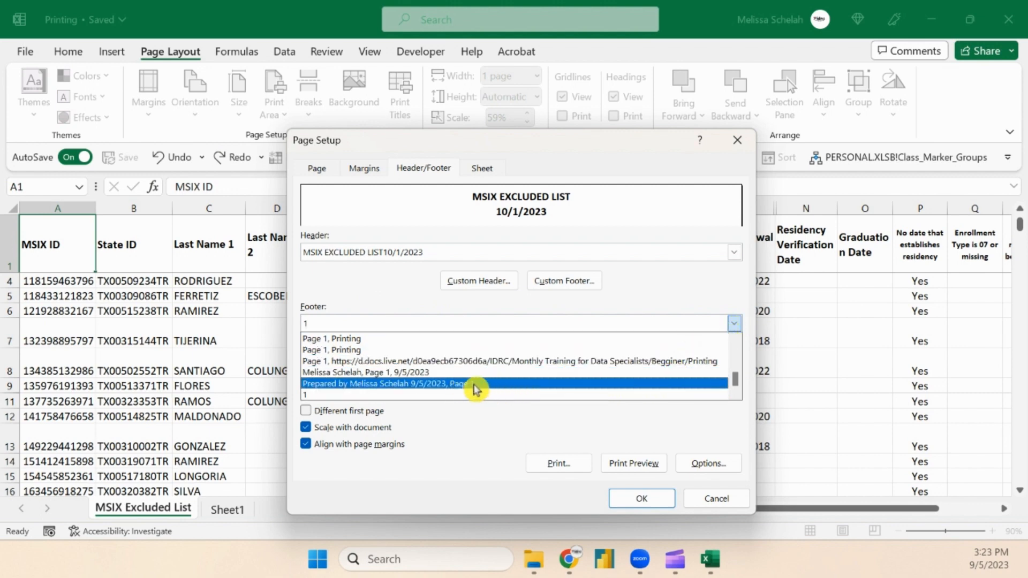
pyautogui.scroll(2, 439, 374)
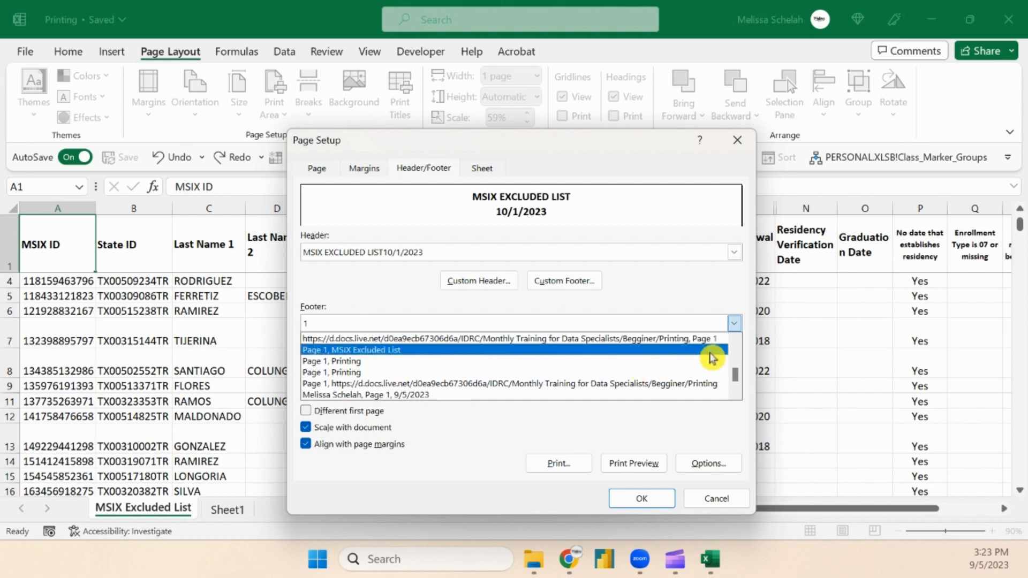
pyautogui.scroll(4, 638, 372)
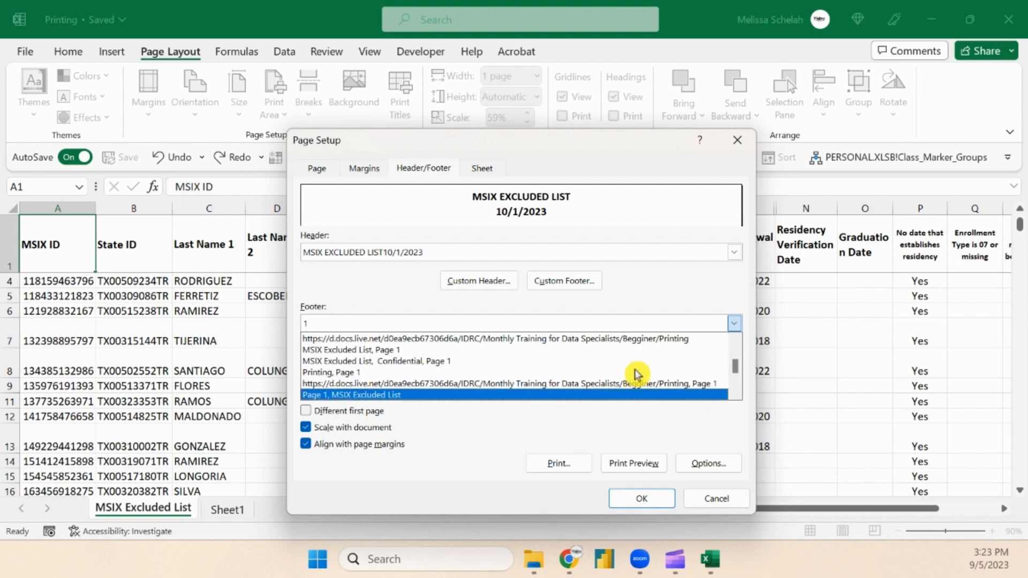
pyautogui.scroll(3, 638, 372)
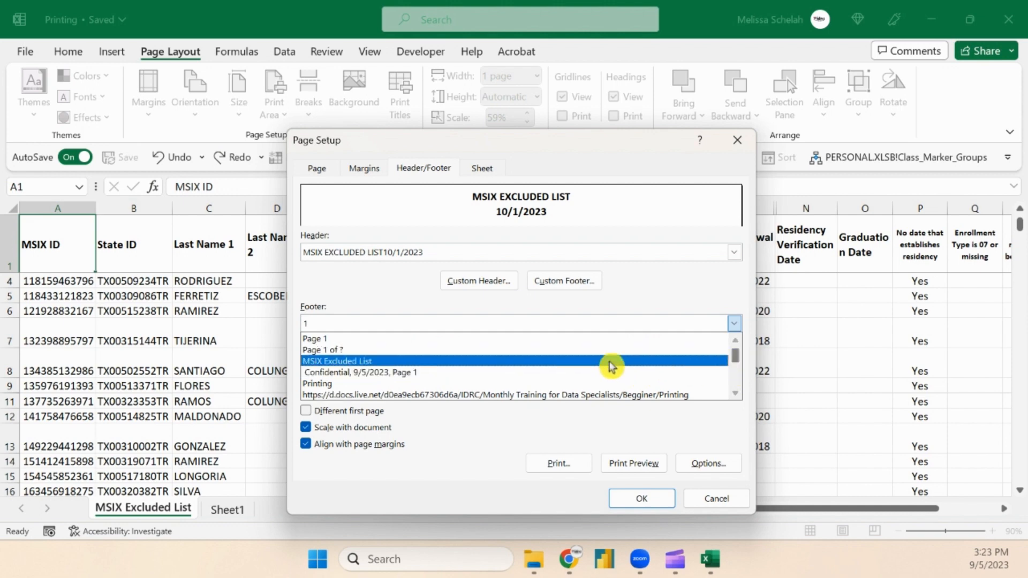
pyautogui.scroll(1, 612, 367)
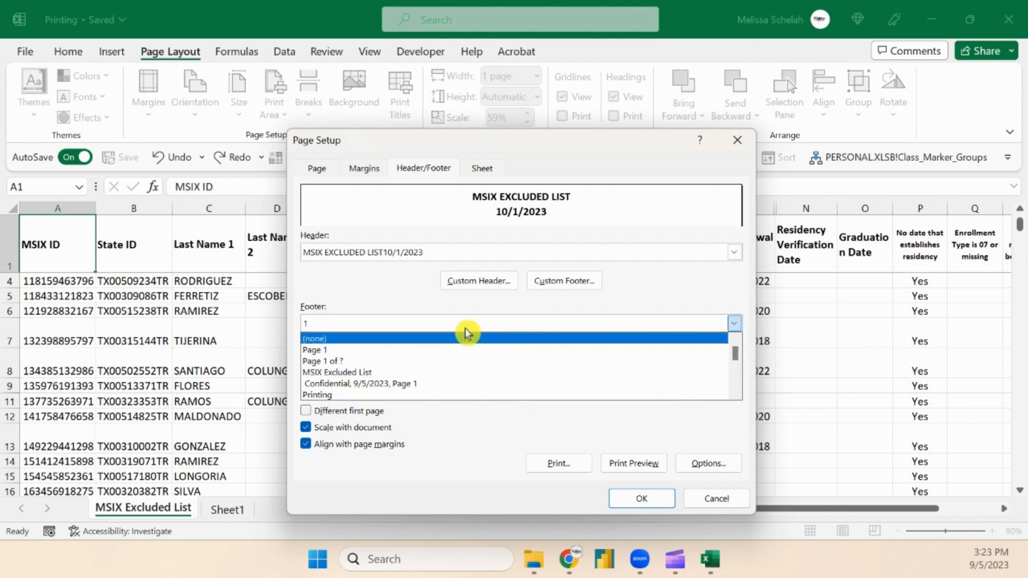
pyautogui.click(382, 361)
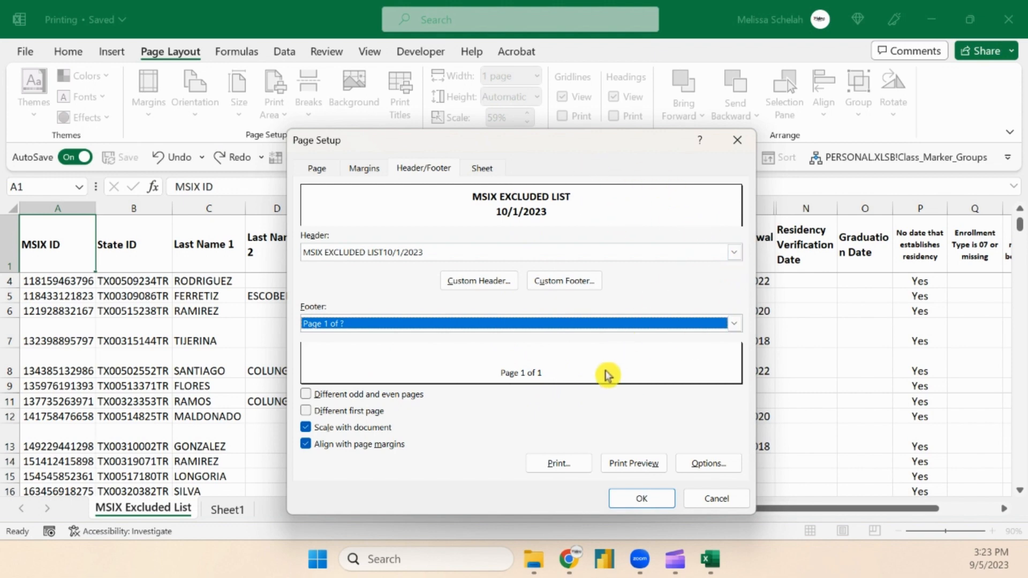
pyautogui.click(657, 502)
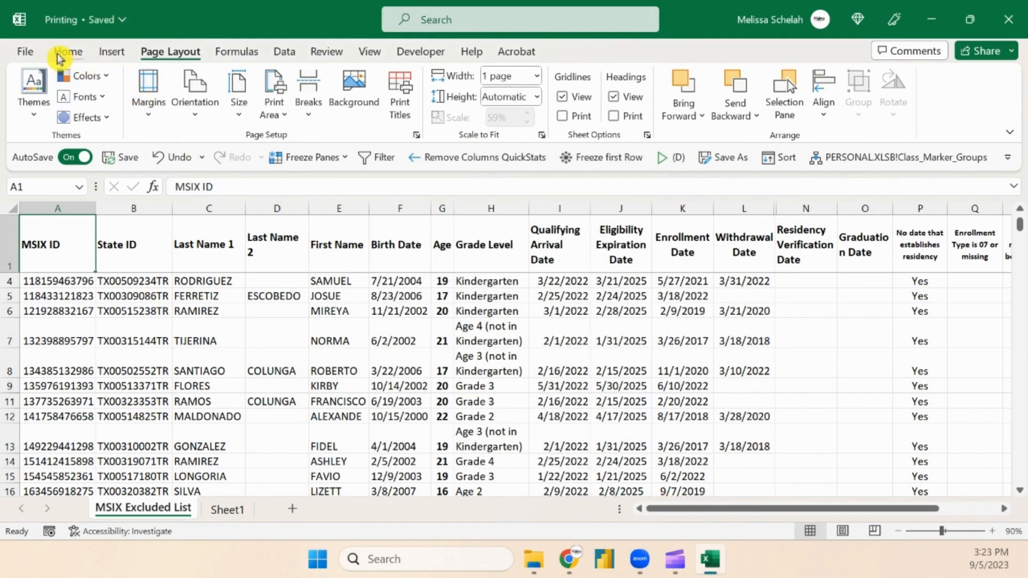
# - Page through the print preview and return to page 1, checking the header, repeated column headings and page-number footer
pyautogui.click(27, 51)
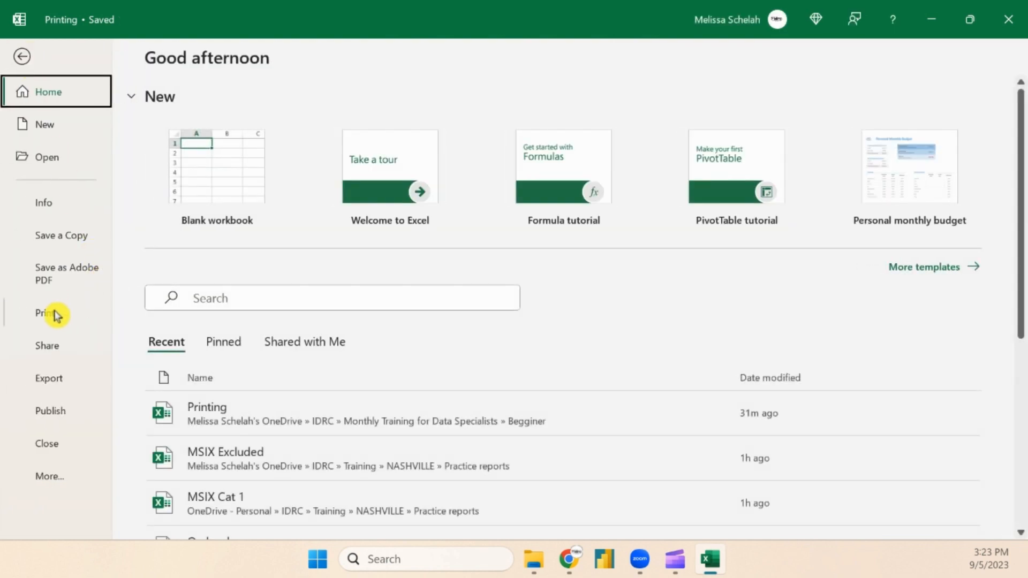
pyautogui.click(53, 315)
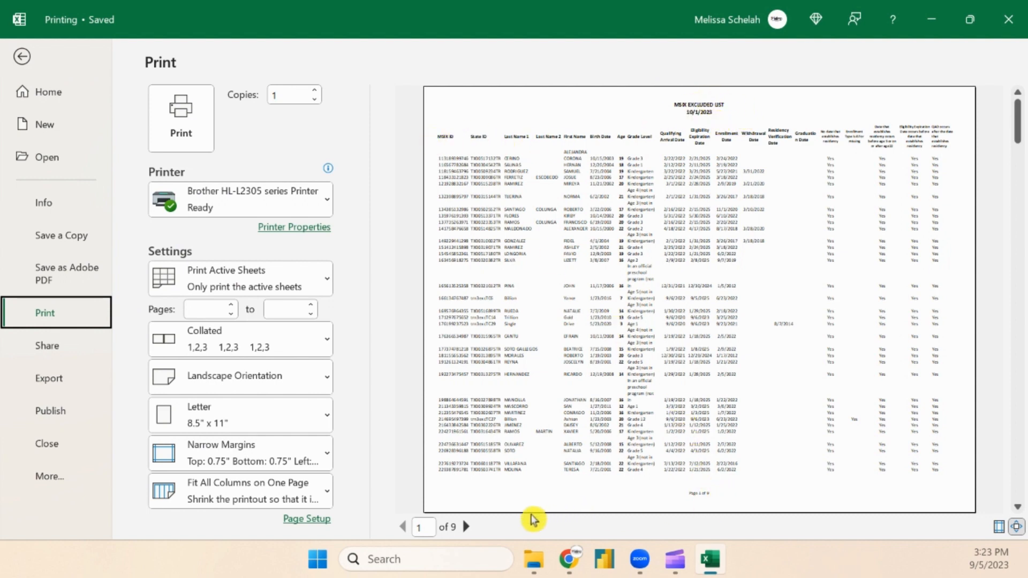
pyautogui.click(466, 527)
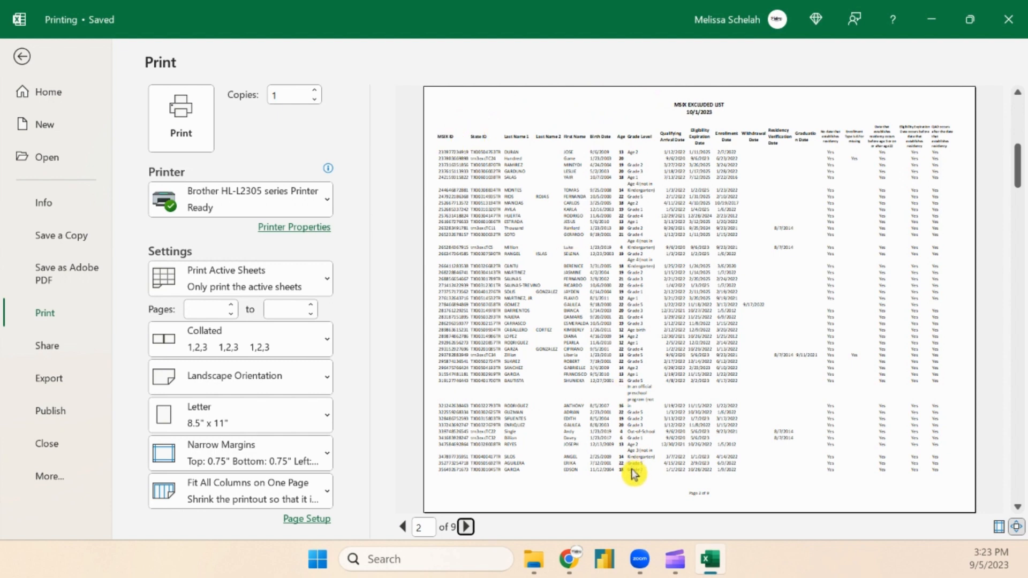
pyautogui.click(467, 526)
pyautogui.click(466, 527)
pyautogui.click(467, 527)
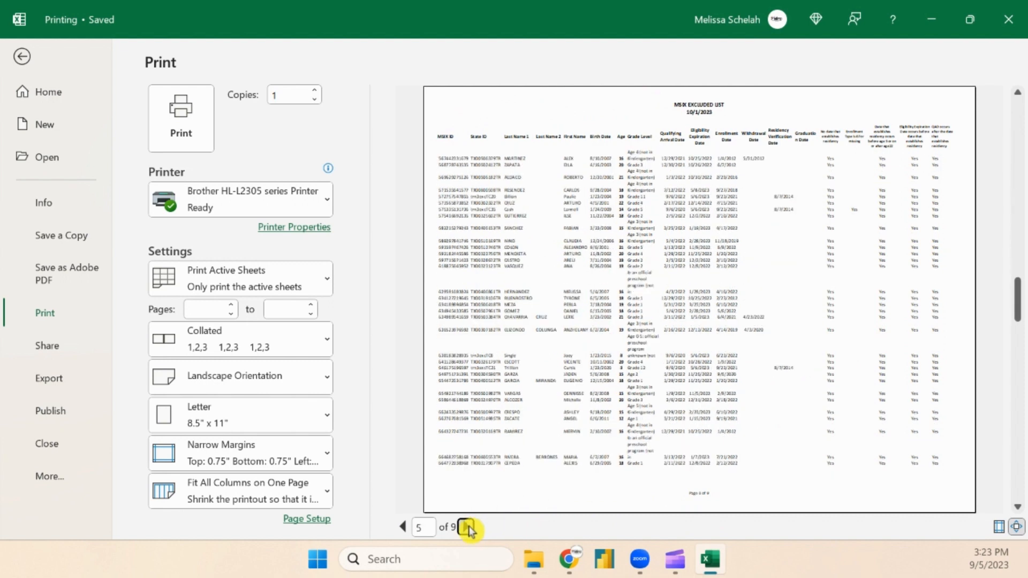
pyautogui.click(467, 526)
pyautogui.click(467, 527)
pyautogui.click(467, 527)
pyautogui.click(406, 527)
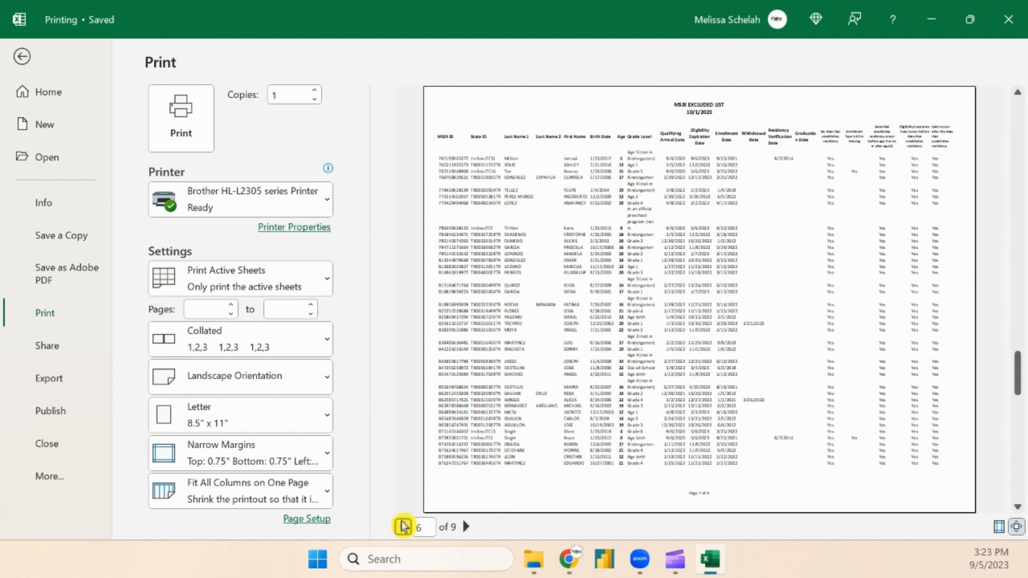
pyautogui.click(405, 527)
pyautogui.click(405, 527)
pyautogui.click(405, 527)
pyautogui.click(405, 527)
pyautogui.click(405, 527)
pyautogui.click(405, 527)
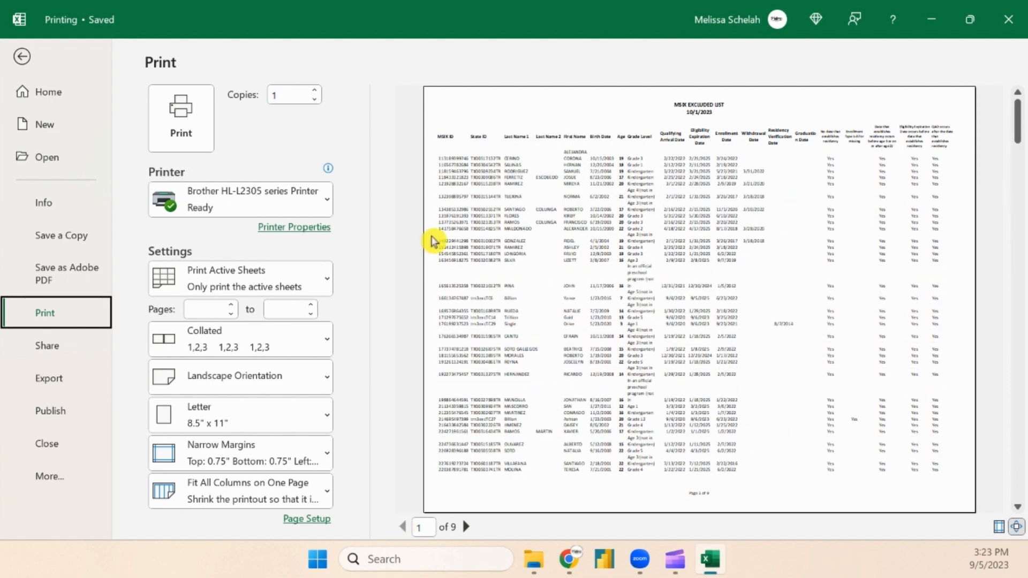